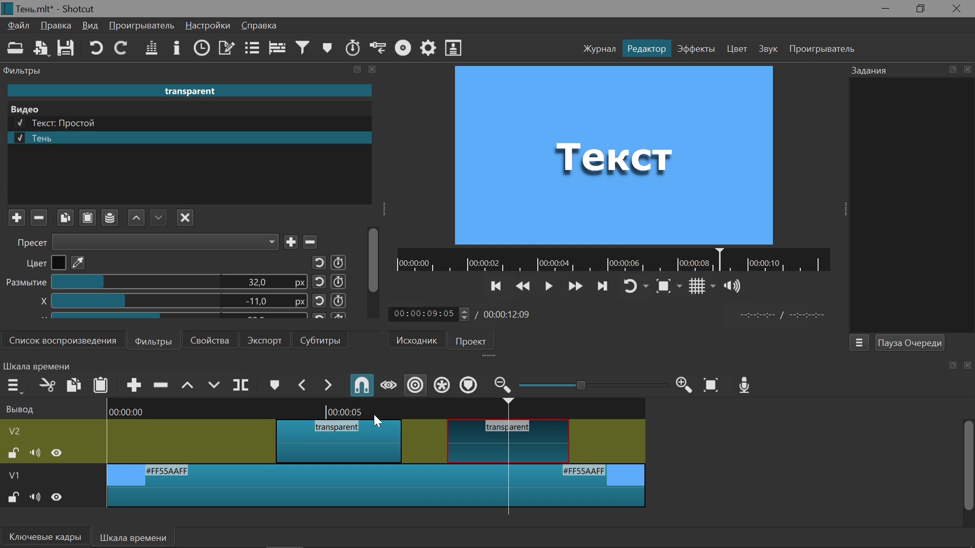
# Step: Inspect the filter stacks of the two text clips on track V2, one after the other
pyautogui.click(335, 415)
pyautogui.click(337, 430)
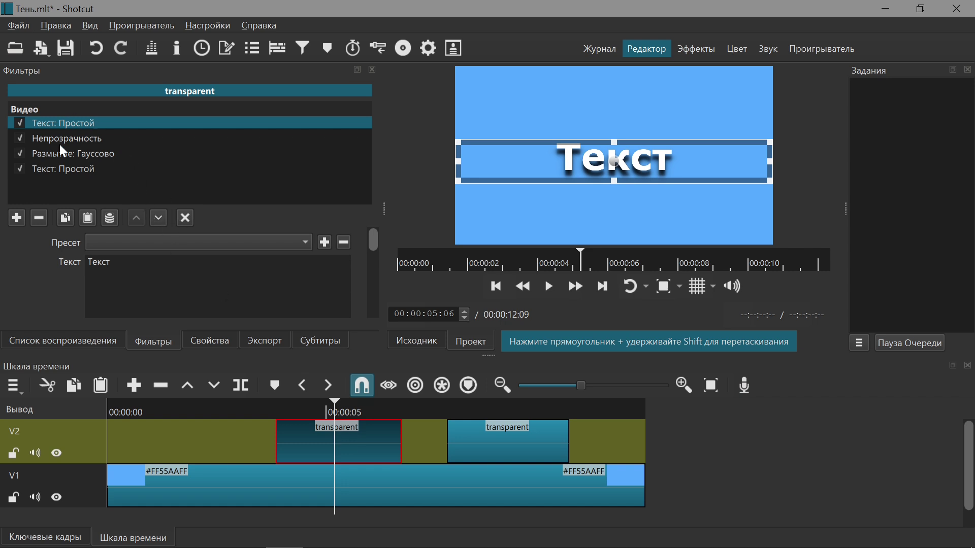
pyautogui.click(185, 218)
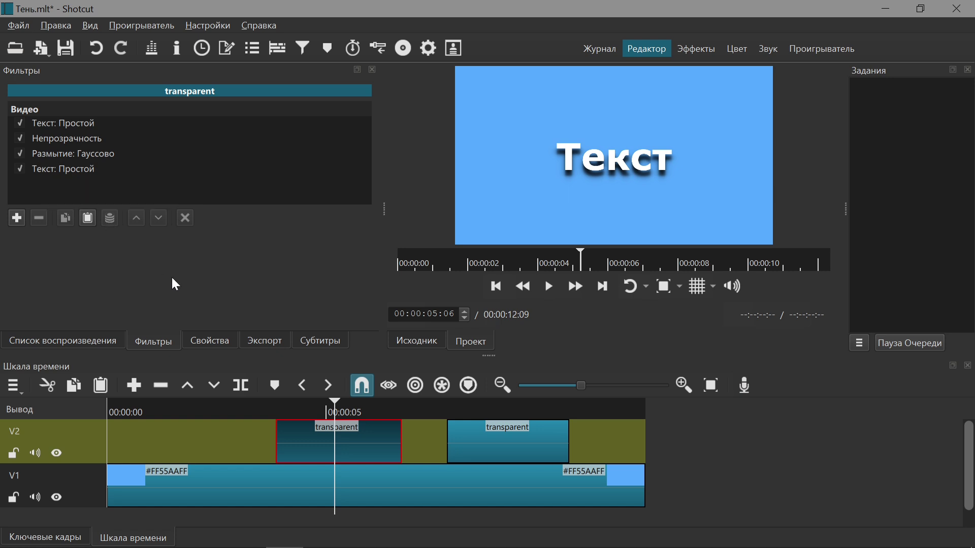
pyautogui.click(498, 406)
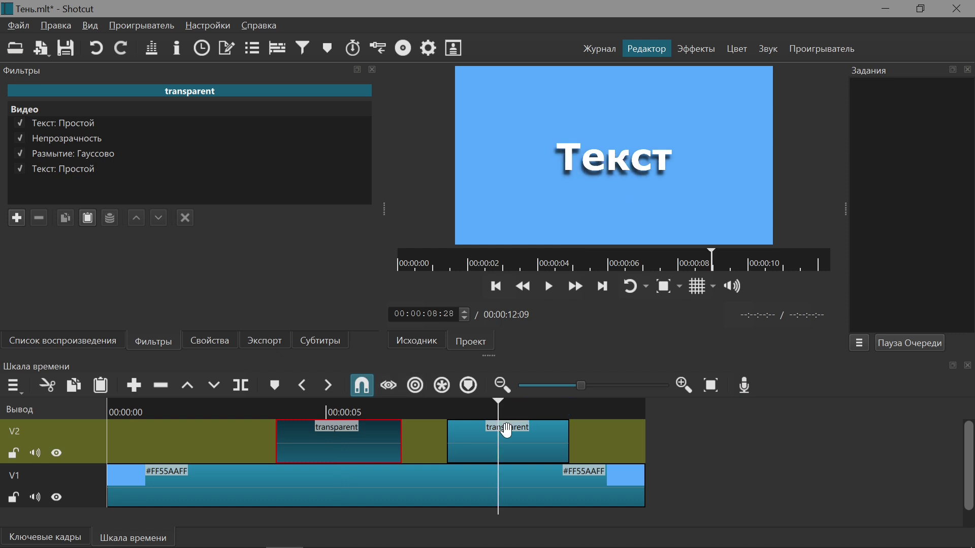
pyautogui.click(507, 430)
pyautogui.click(55, 139)
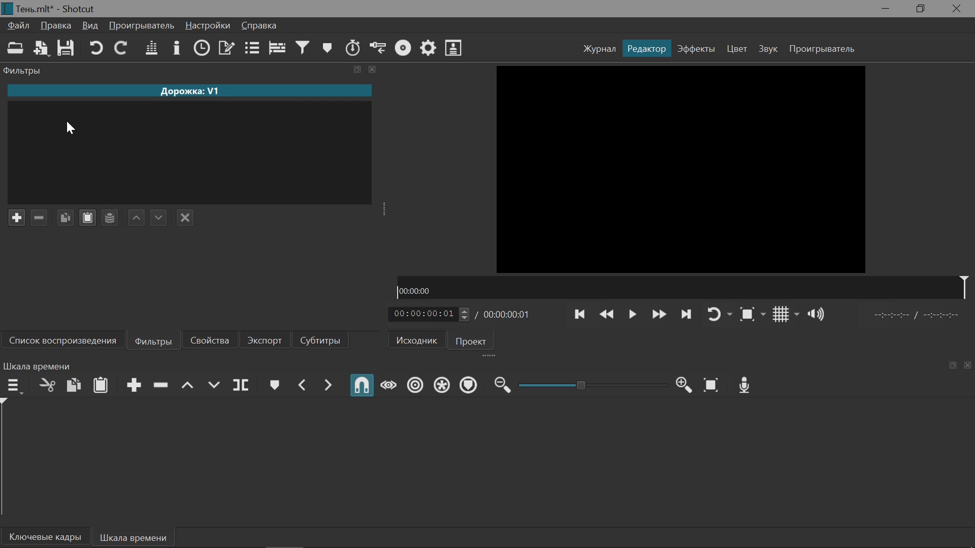
# Step: Add a light-blue #55aaff colour clip to the timeline and extend it to about 8 seconds 22 frames
pyautogui.click(44, 50)
pyautogui.click(68, 75)
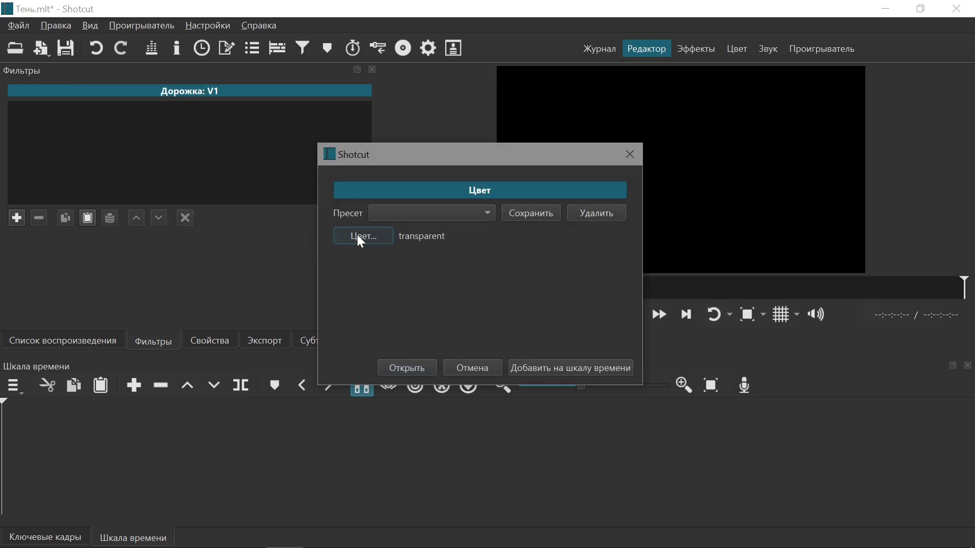
pyautogui.click(361, 236)
pyautogui.click(378, 226)
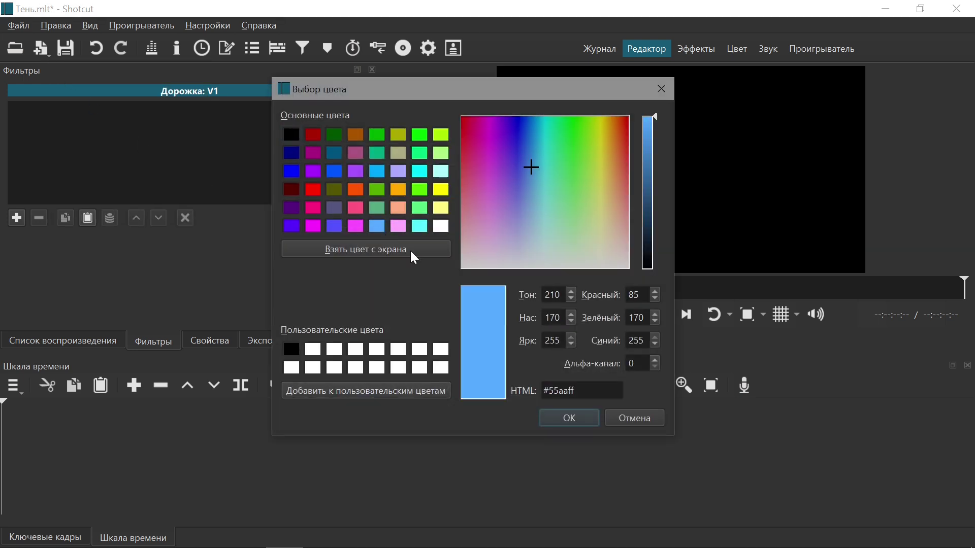
pyautogui.click(566, 423)
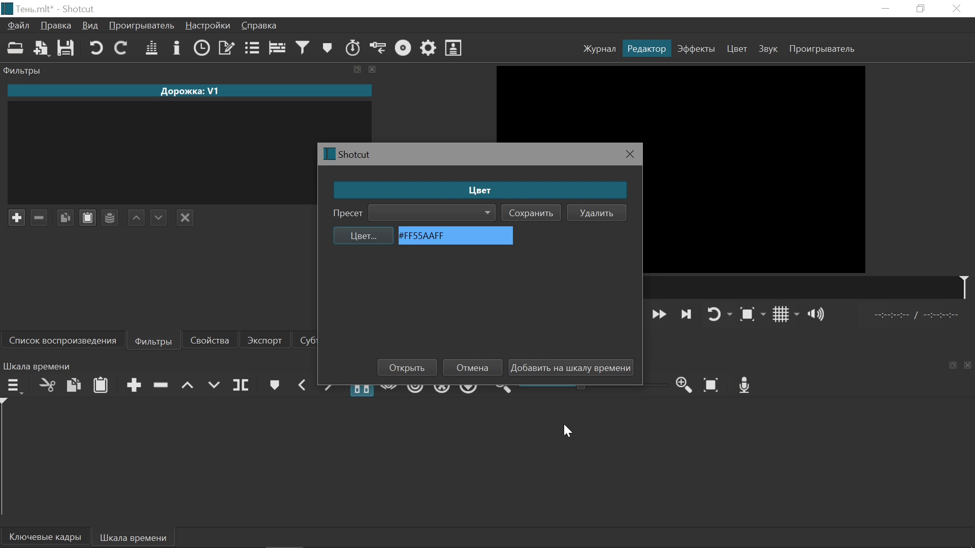
pyautogui.click(568, 369)
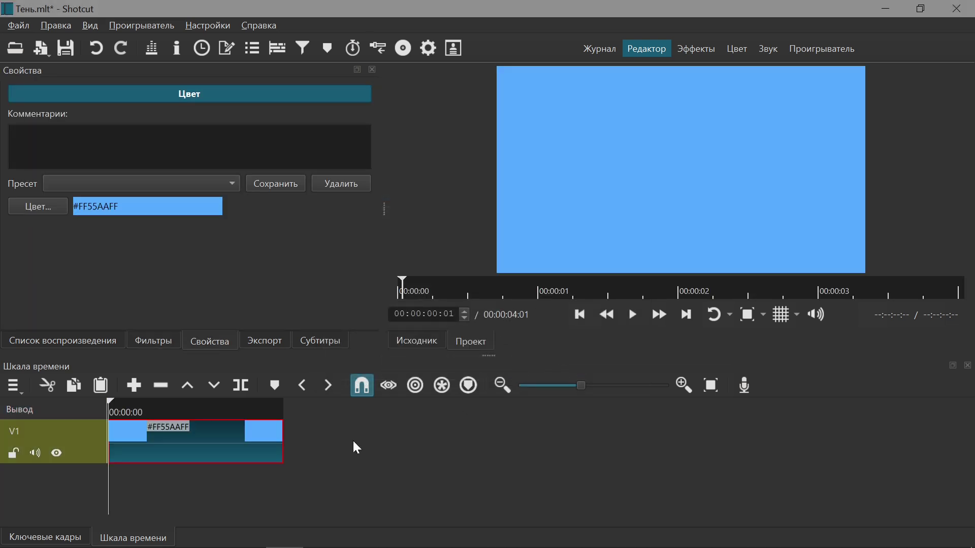
pyautogui.moveTo(284, 442); pyautogui.dragTo(488, 446)
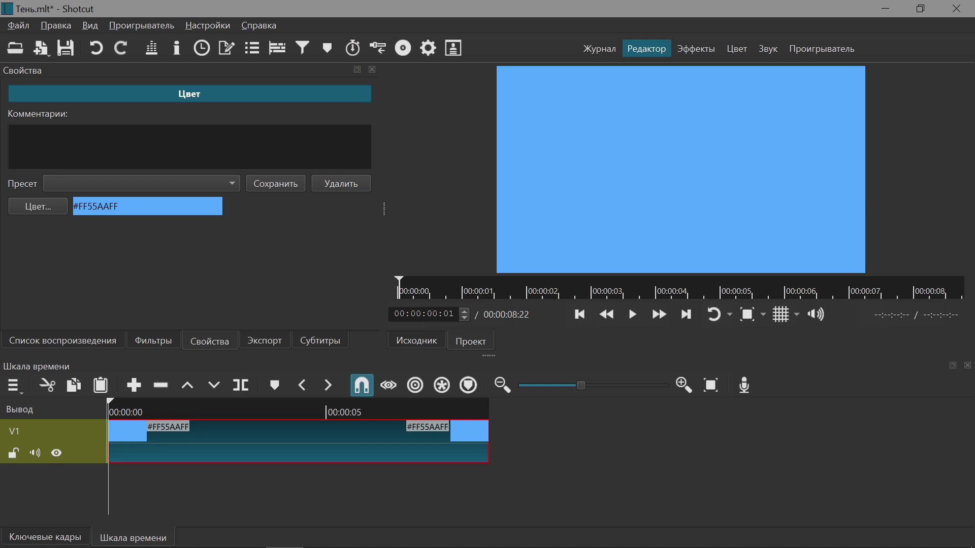
# Step: Create a simple text clip reading "Текст" with a transparent background and add it to the timeline
pyautogui.click(45, 53)
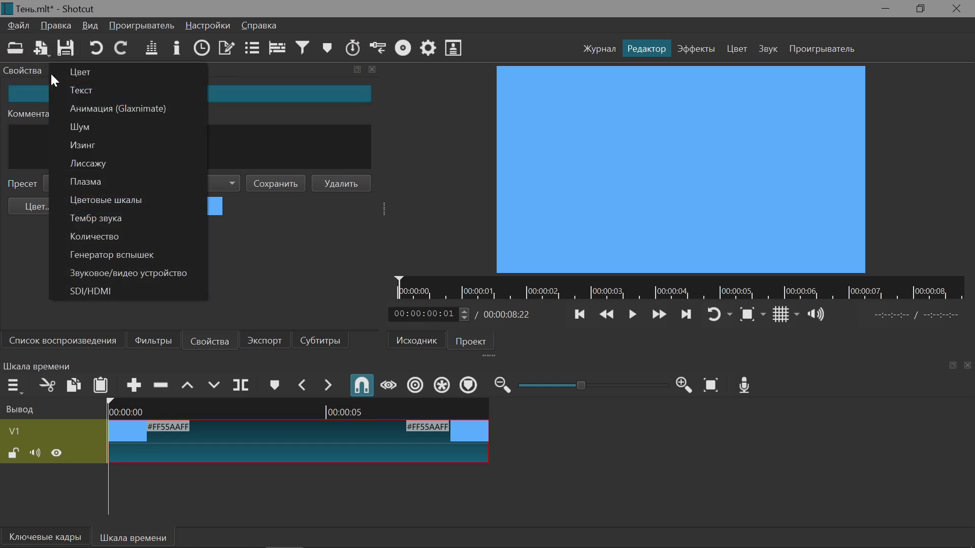
pyautogui.click(80, 90)
pyautogui.rightClick(379, 237)
pyautogui.click(422, 323)
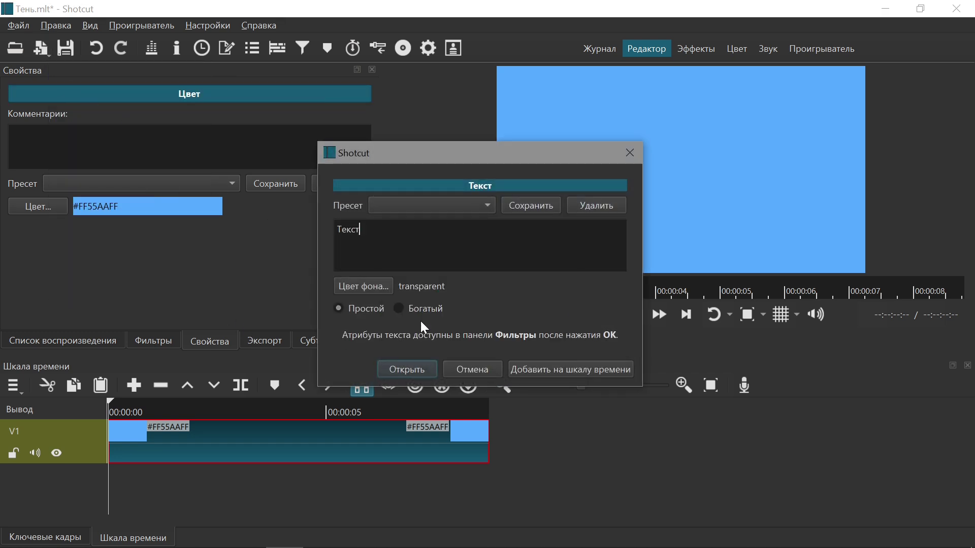
pyautogui.click(564, 373)
# Step: At about 00:00:02:04, turn off the fixed font size of the text and set its outline thickness to 0
pyautogui.click(200, 407)
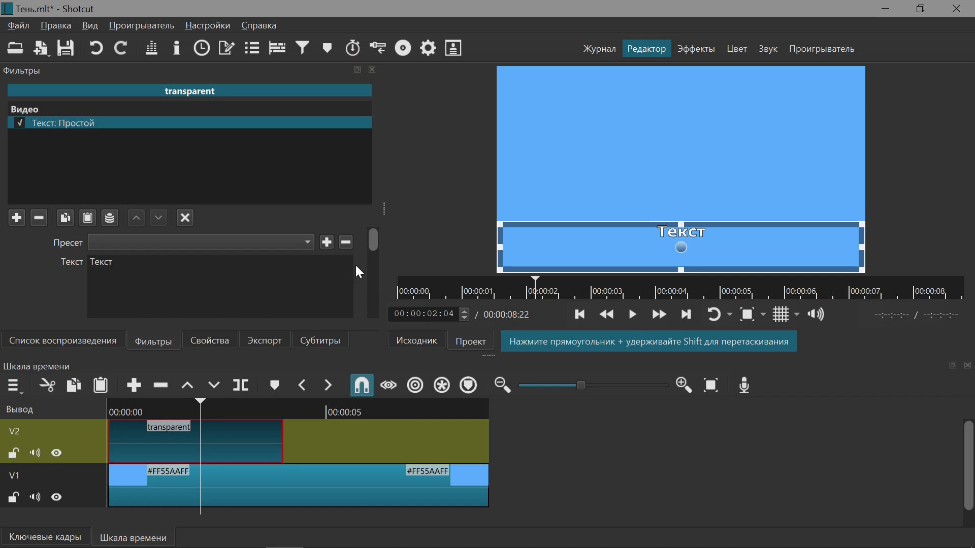
pyautogui.moveTo(374, 242); pyautogui.dragTo(369, 273)
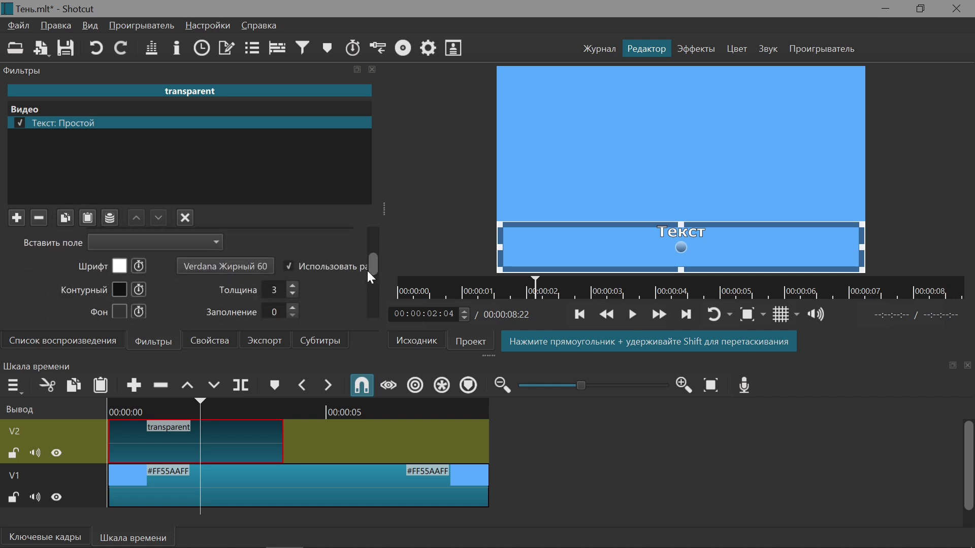
pyautogui.click(288, 267)
pyautogui.scroll(-3, 296, 295)
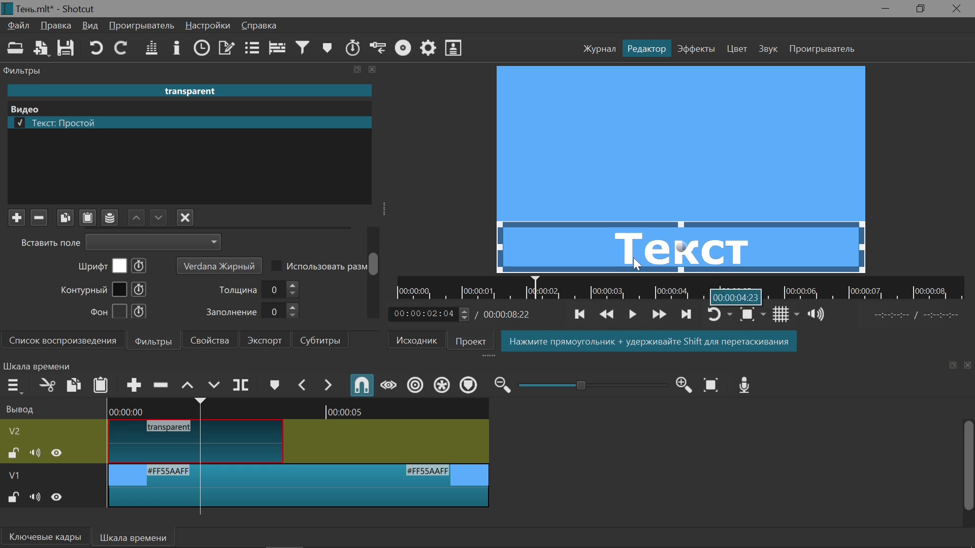
# Step: Enlarge the text box beyond the frame's width and centre it in the frame with the help of the grid
pyautogui.moveTo(500, 224); pyautogui.dragTo(476, 168)
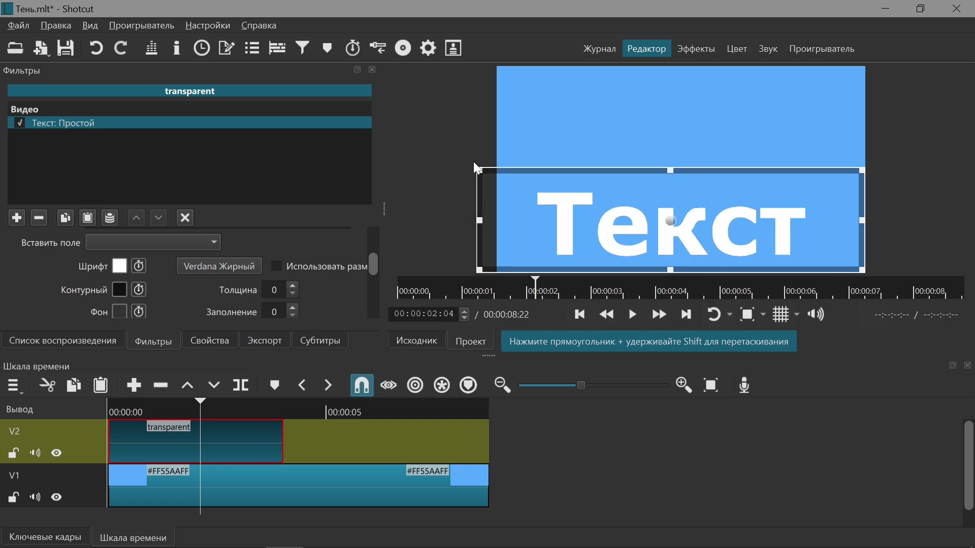
pyautogui.click(782, 314)
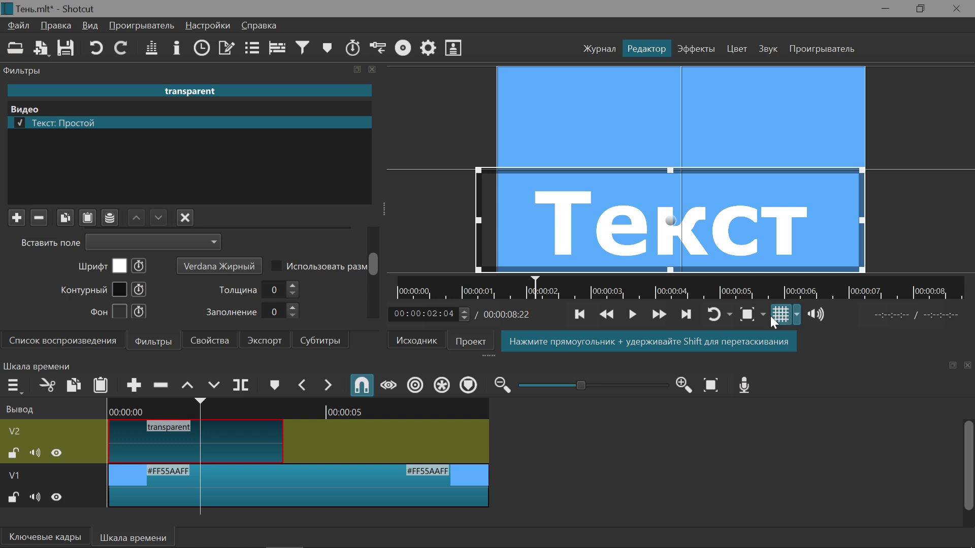
pyautogui.moveTo(680, 222); pyautogui.dragTo(691, 170)
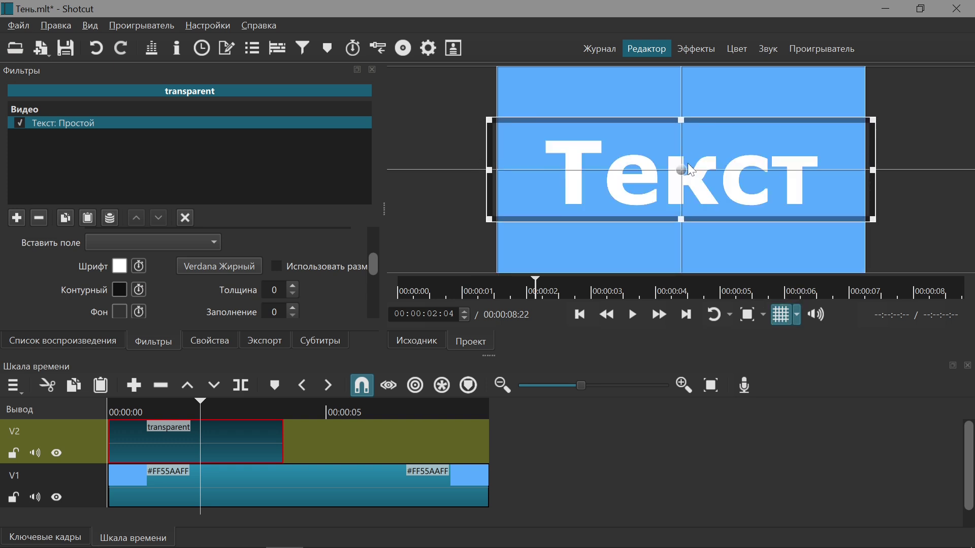
pyautogui.click(780, 314)
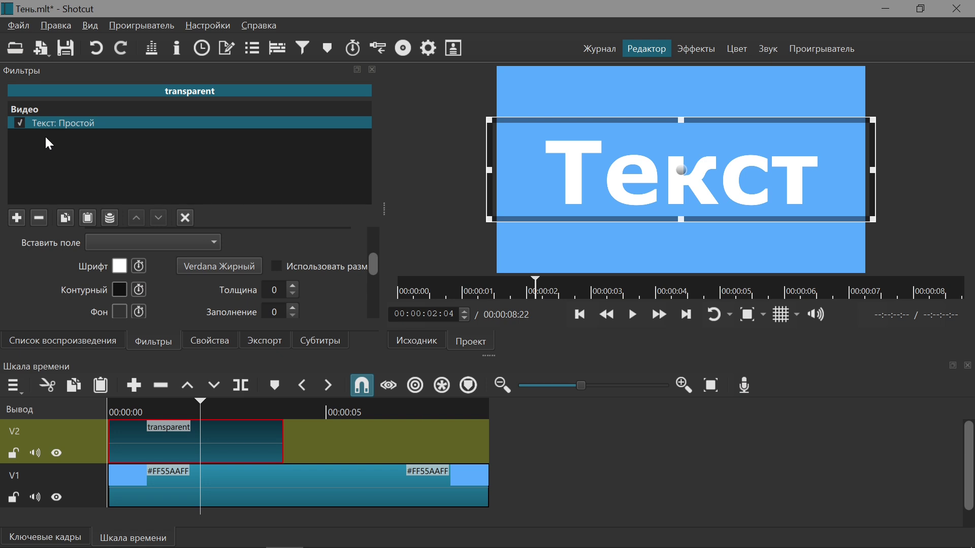
# Step: Duplicate the simple text filter on the same clip by copying and pasting it
pyautogui.click(64, 221)
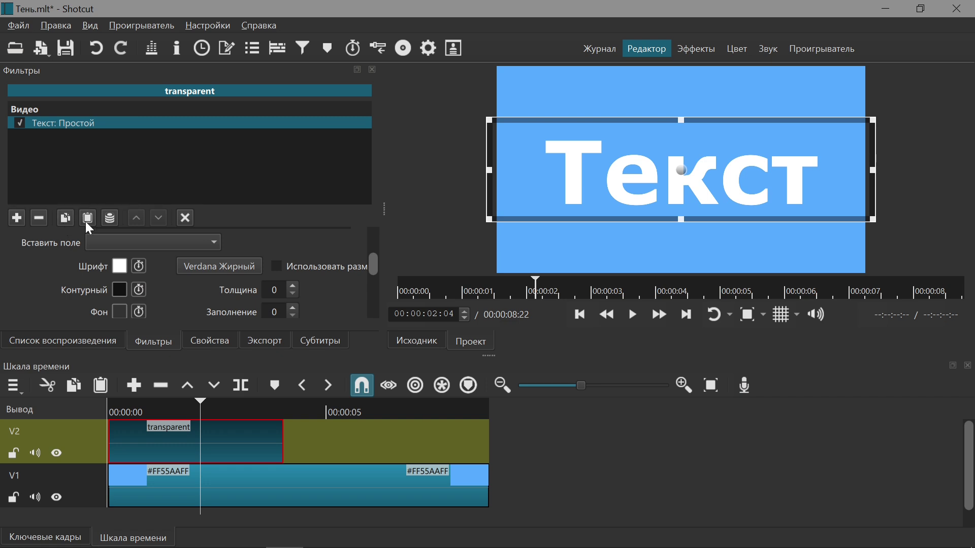
pyautogui.click(87, 218)
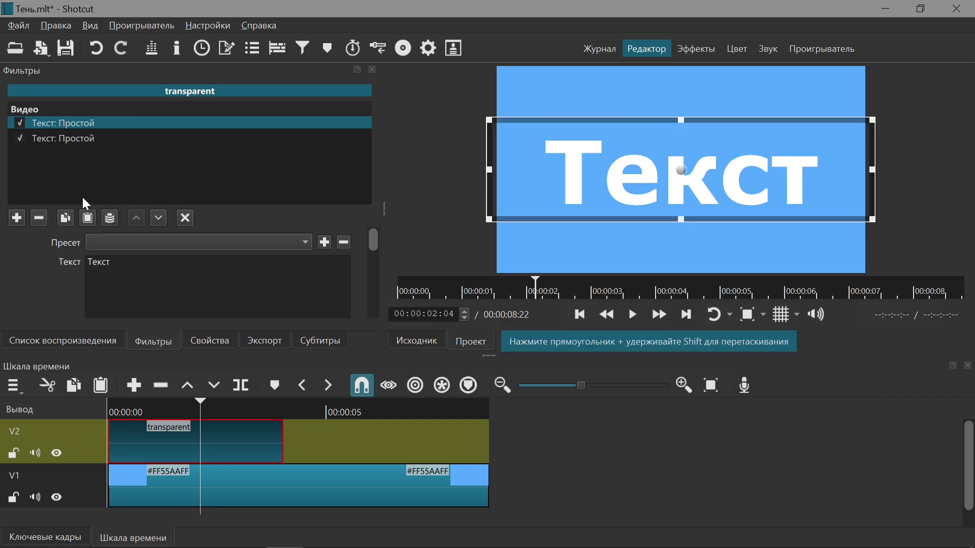
pyautogui.click(74, 144)
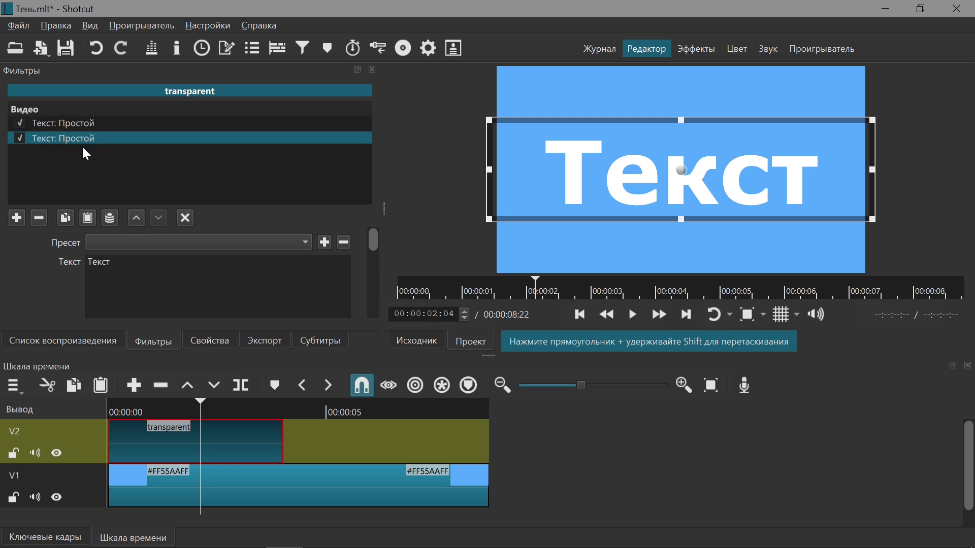
# Step: Set the first text filter's font colour to black #000000 and shift it slightly down and right of the white text
pyautogui.click(71, 125)
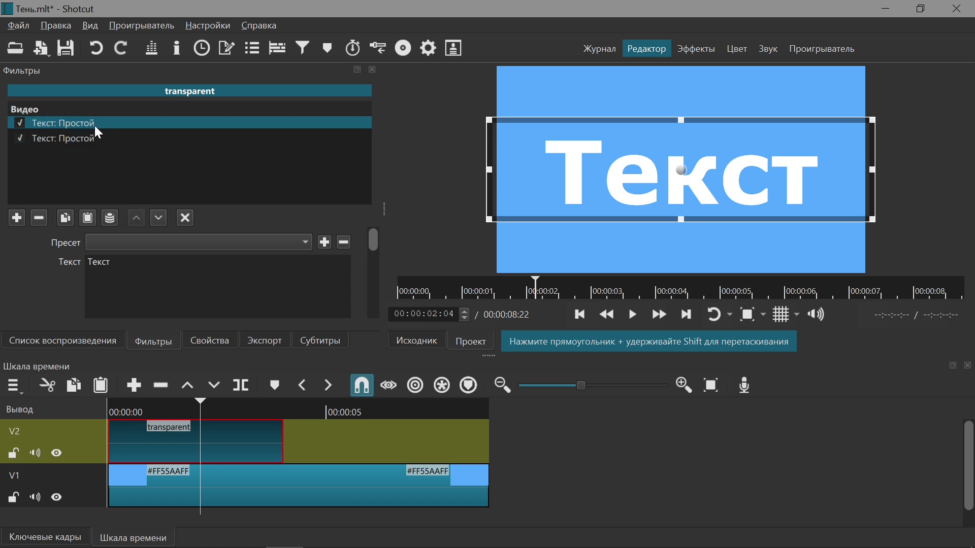
pyautogui.moveTo(373, 243); pyautogui.dragTo(374, 278)
pyautogui.click(120, 257)
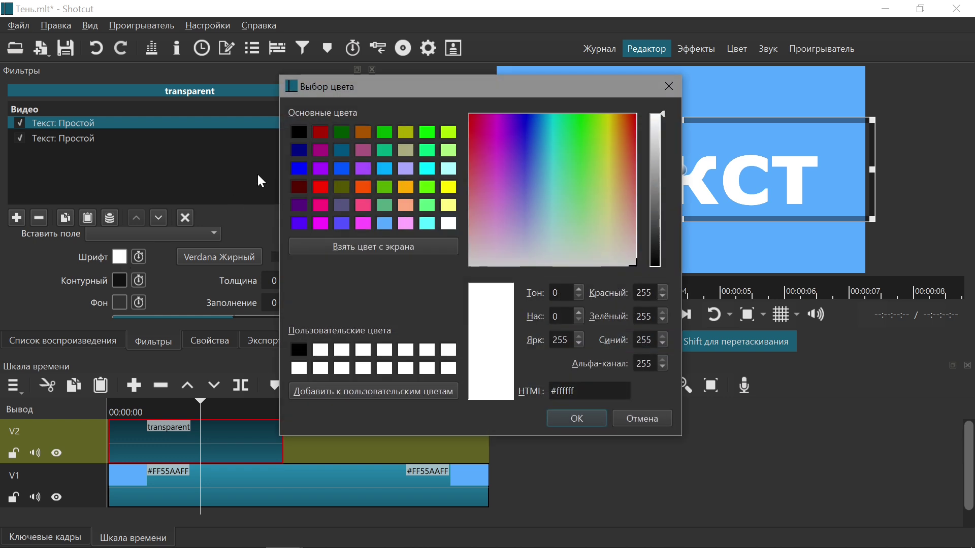
pyautogui.click(300, 131)
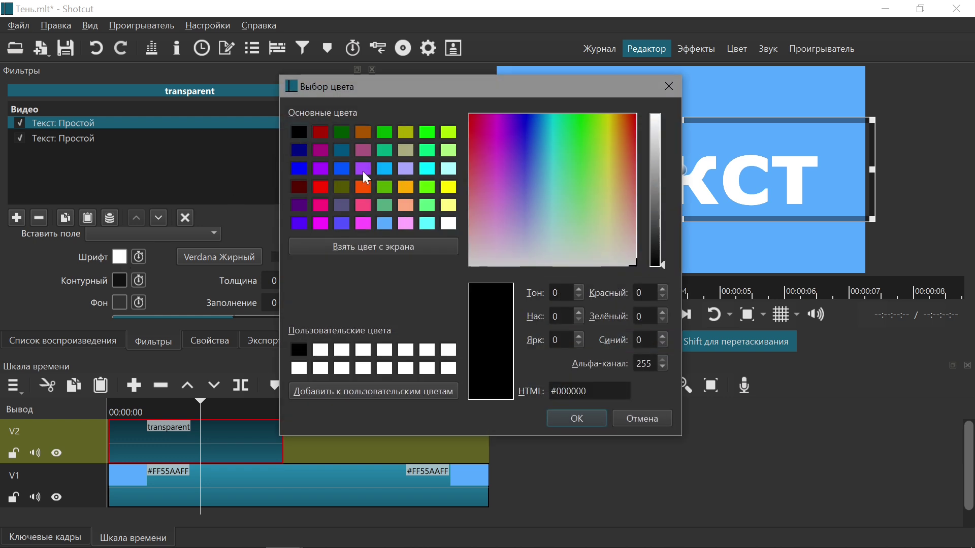
pyautogui.click(582, 419)
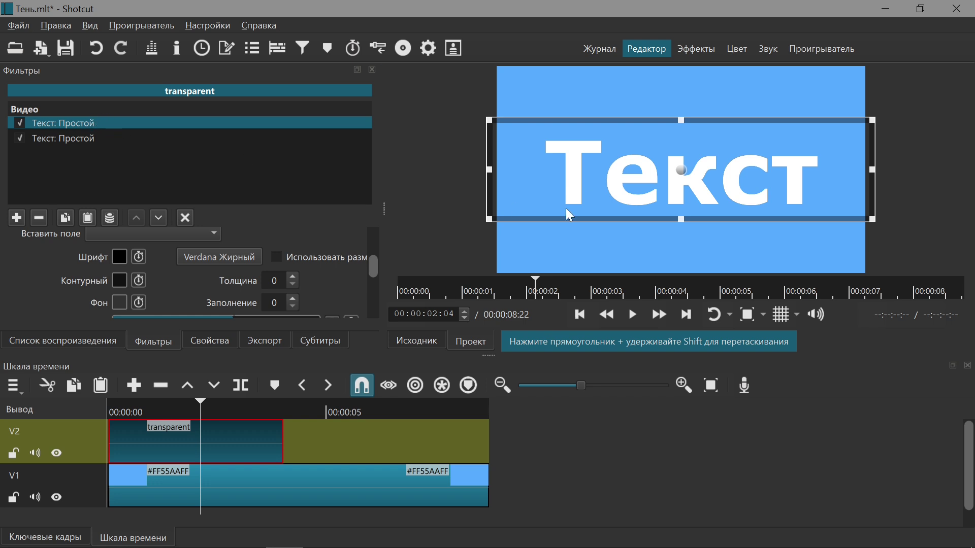
pyautogui.moveTo(681, 173)
pyautogui.mouseDown()
pyautogui.moveTo(684, 230)
pyautogui.moveTo(683, 192)
pyautogui.mouseUp()
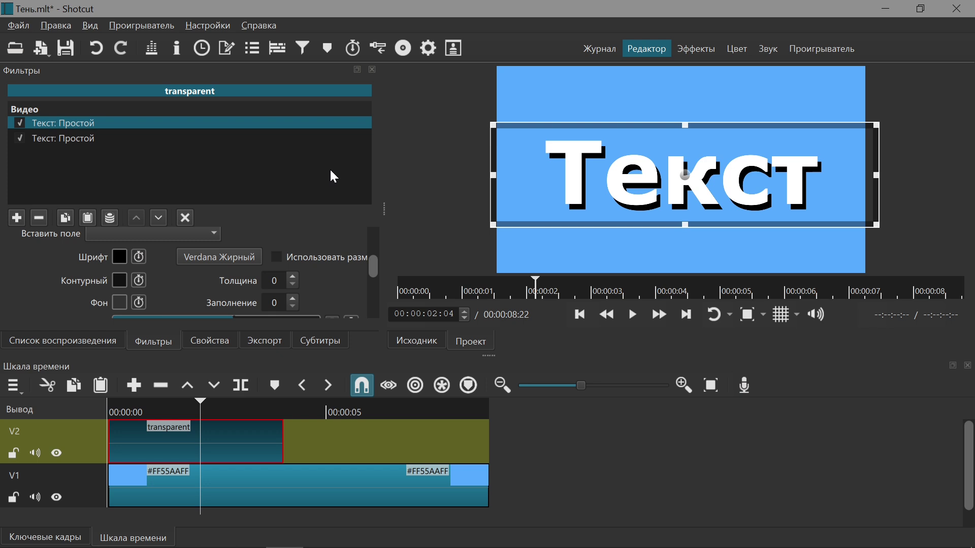
# Step: Add a Gaussian Blur filter to the text clip and set its amount to 17.8%
pyautogui.click(16, 218)
pyautogui.click(109, 134)
pyautogui.scroll(-10, 251, 221)
pyautogui.scroll(-5, 266, 230)
pyautogui.scroll(-5, 266, 229)
pyautogui.scroll(-5, 266, 230)
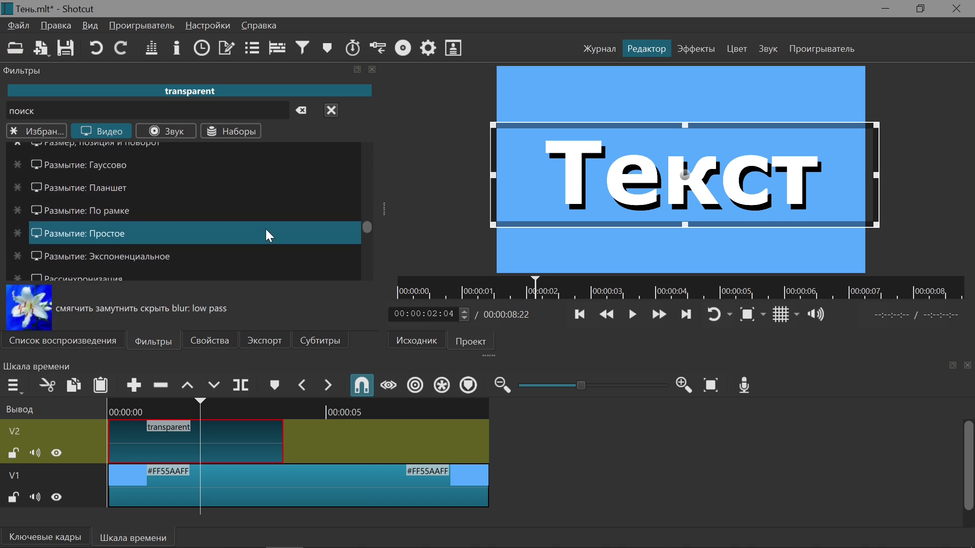
pyautogui.click(143, 170)
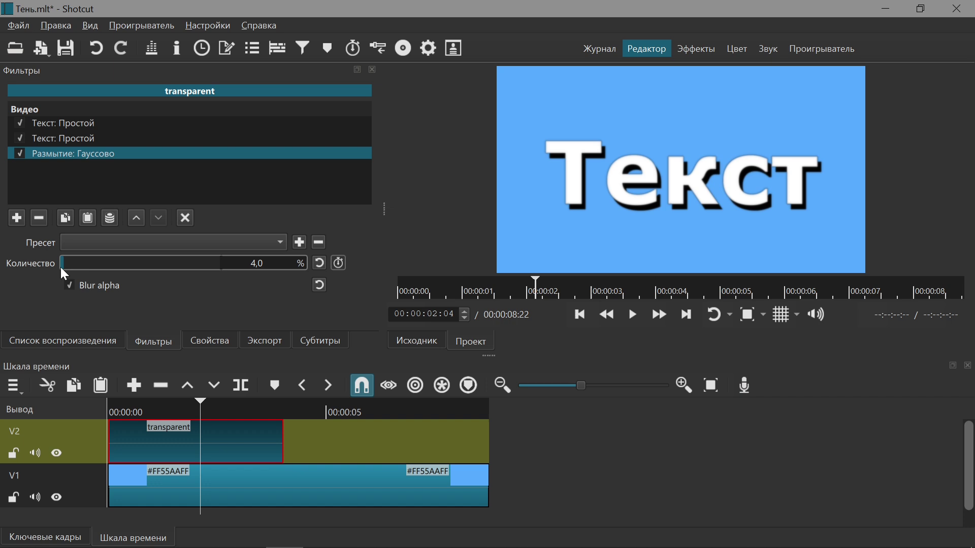
pyautogui.moveTo(73, 263); pyautogui.dragTo(89, 263)
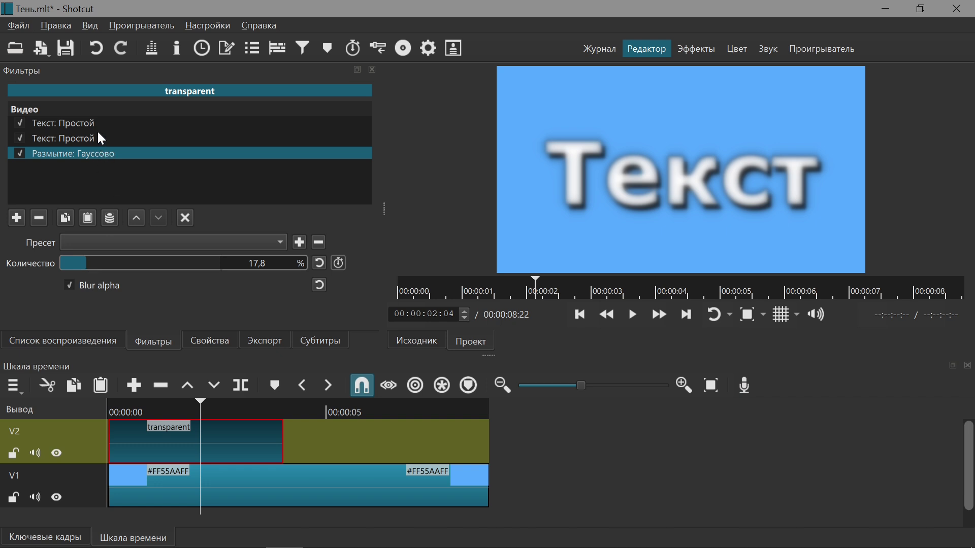
# Step: Move the Gaussian Blur between the two text filters and set its amount to 14.0%
pyautogui.moveTo(110, 155); pyautogui.dragTo(112, 133)
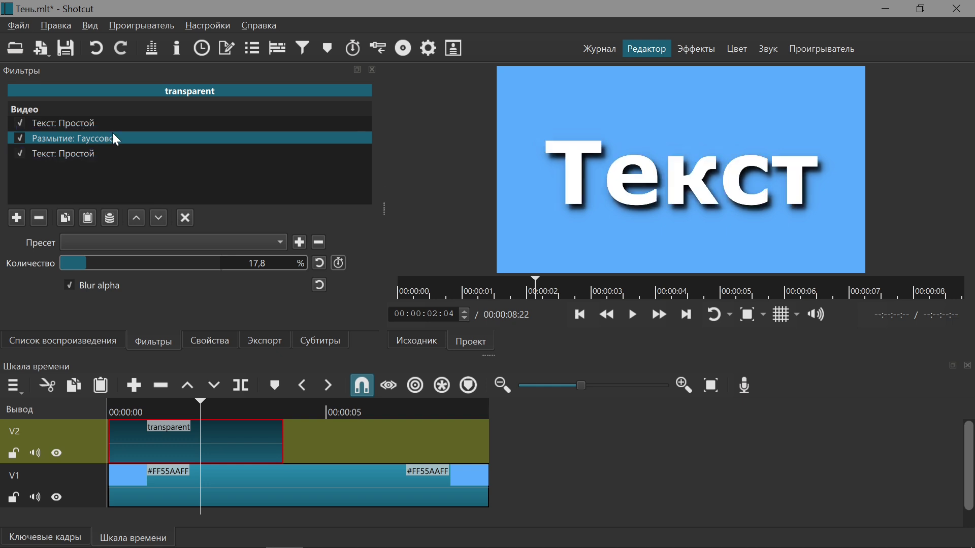
pyautogui.moveTo(89, 262)
pyautogui.mouseDown()
pyautogui.moveTo(129, 260)
pyautogui.moveTo(81, 260)
pyautogui.mouseUp()
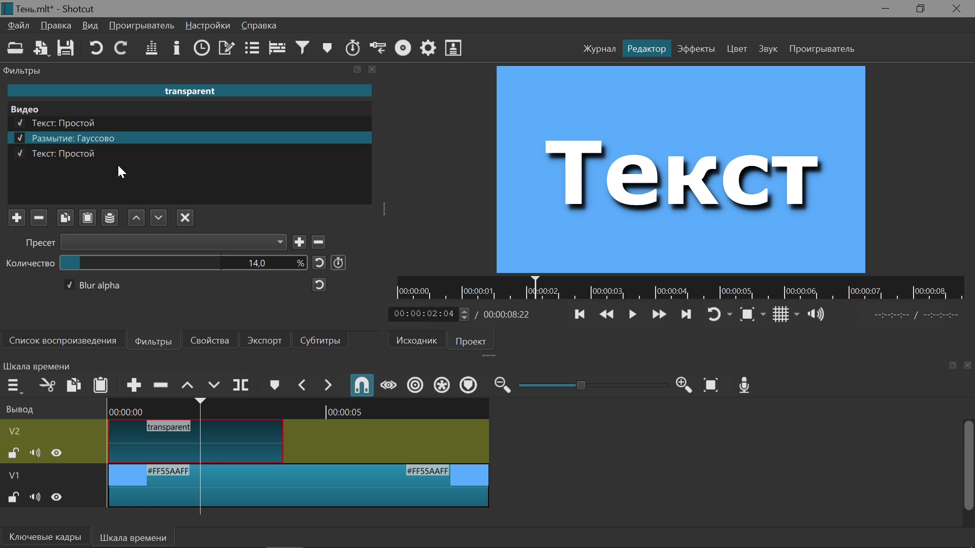
# Step: Add an Opacity (Непрозрачность) filter between the Gaussian Blur and the second text filter and set its level to 59%
pyautogui.click(14, 220)
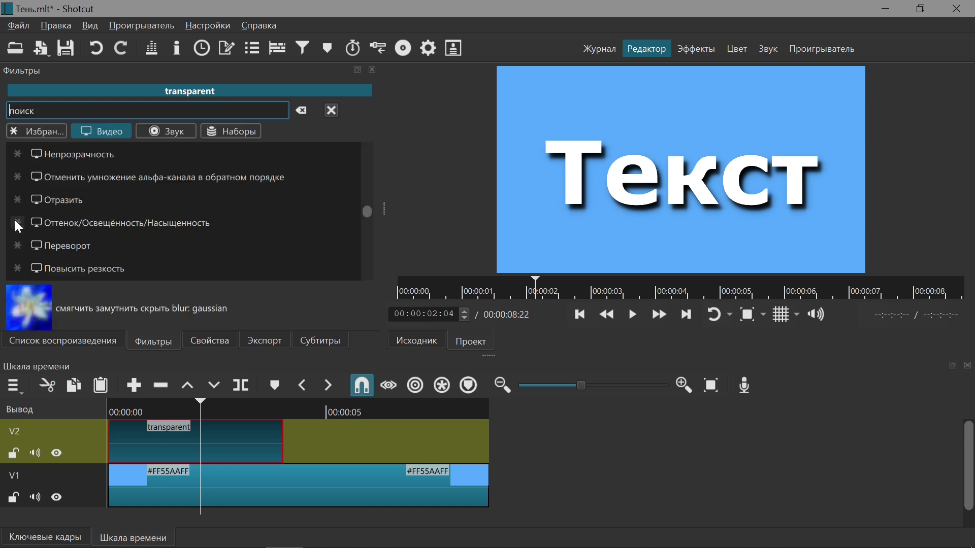
pyautogui.scroll(-6, 201, 225)
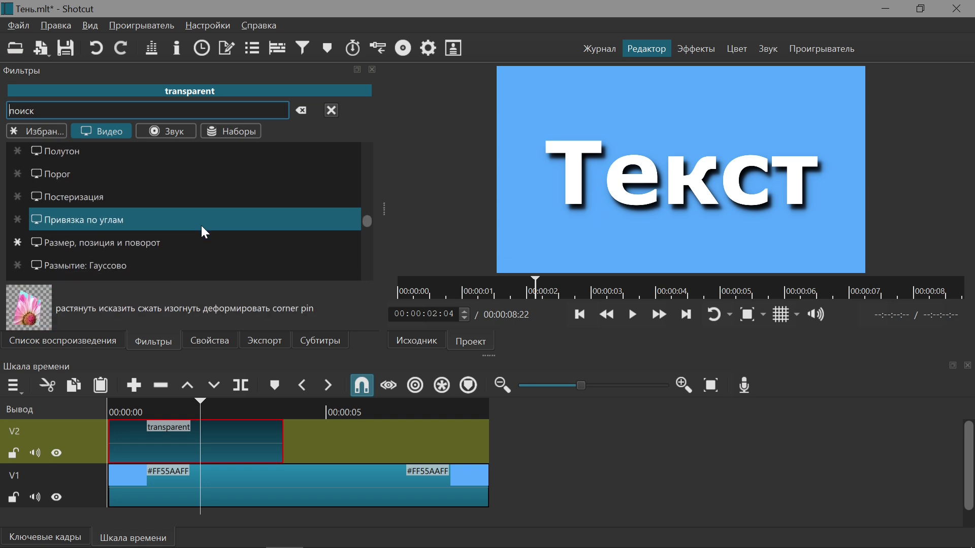
pyautogui.scroll(-4, 202, 232)
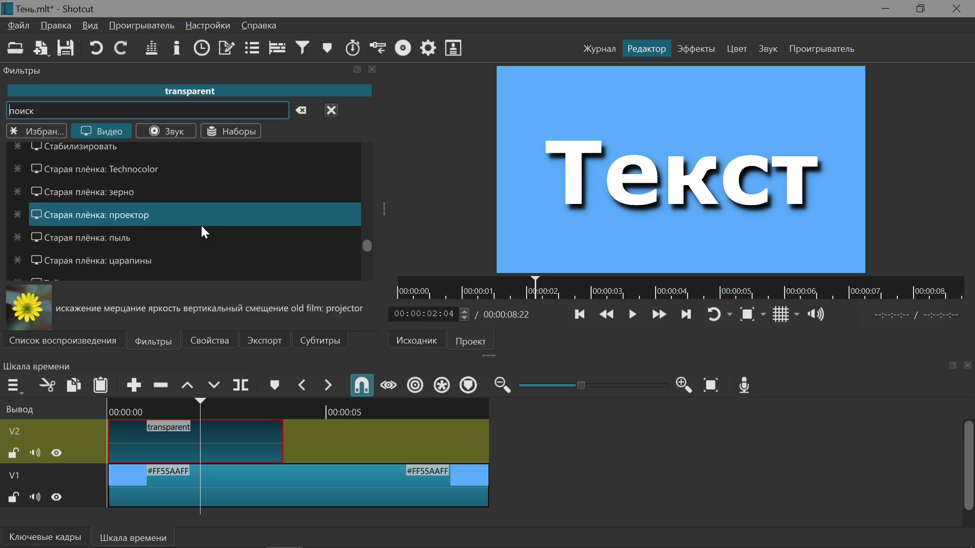
pyautogui.scroll(-5, 203, 224)
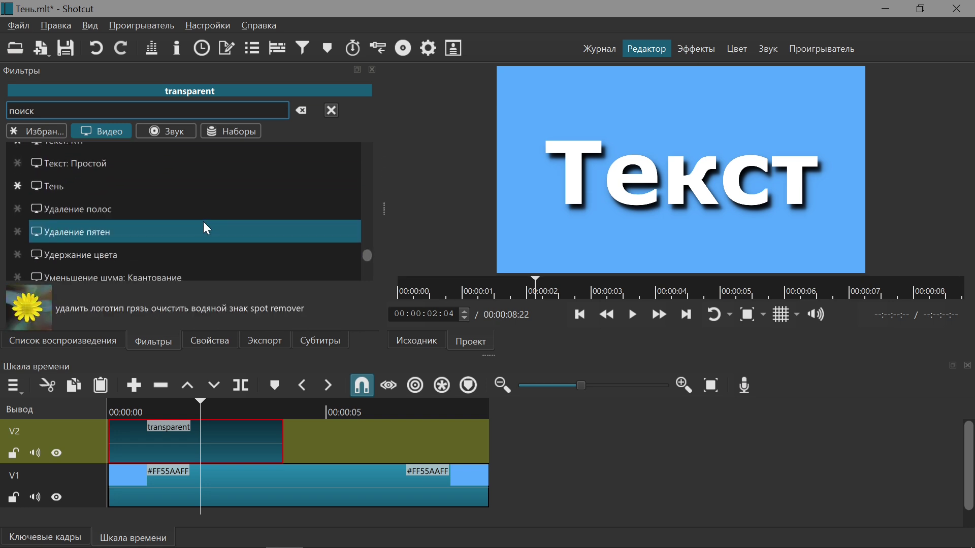
pyautogui.scroll(10, 203, 222)
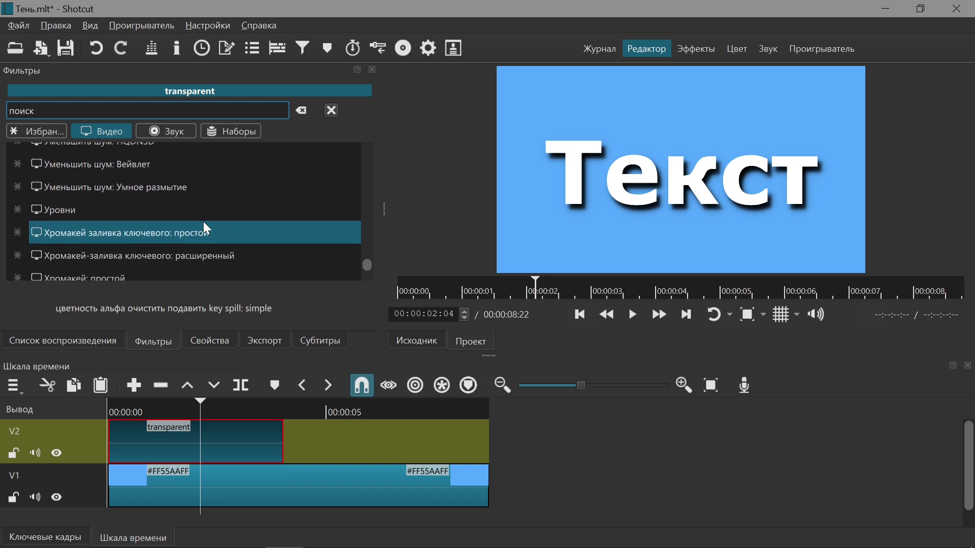
pyautogui.scroll(9, 204, 223)
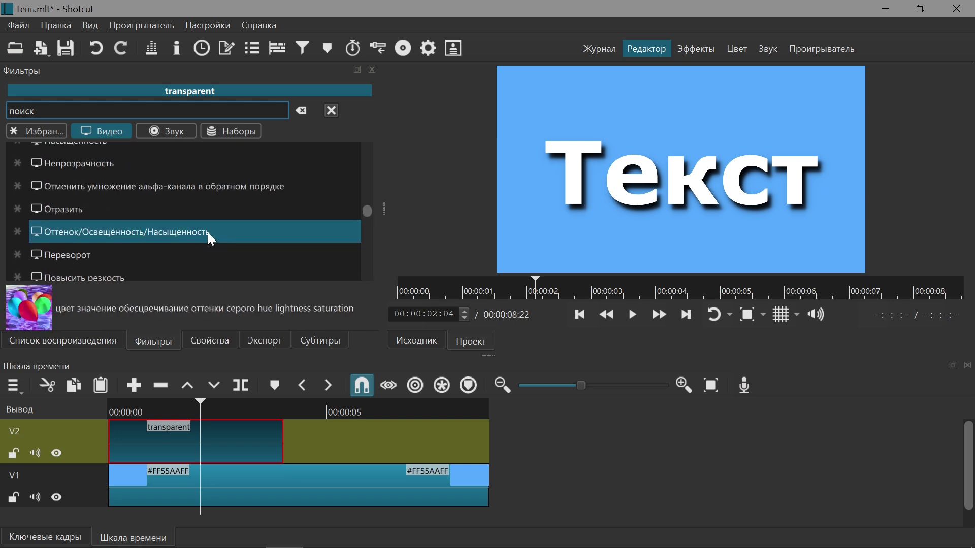
pyautogui.scroll(5, 208, 232)
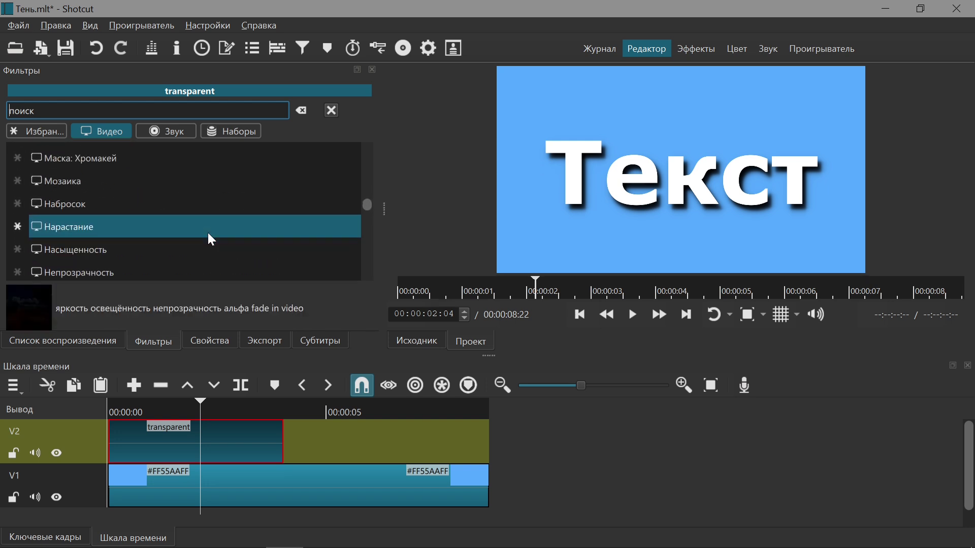
pyautogui.click(115, 269)
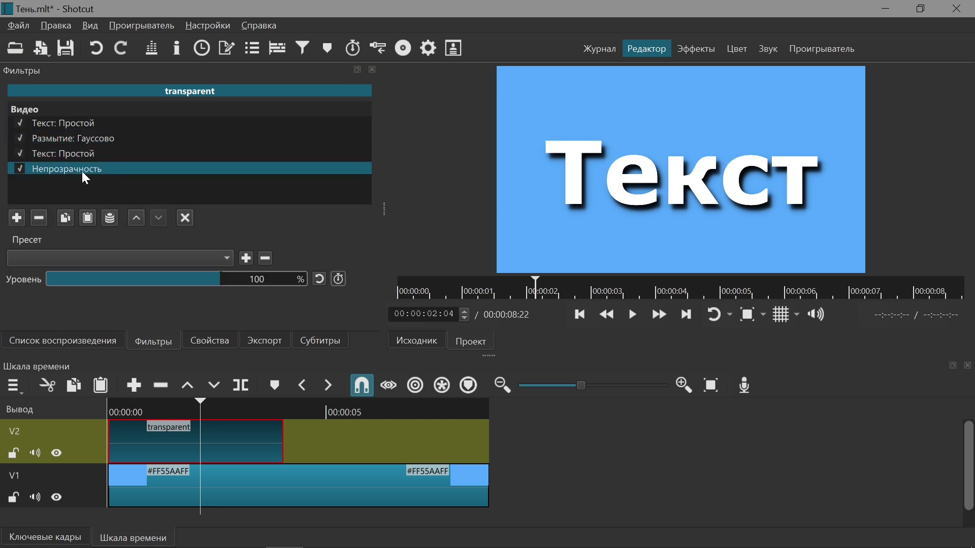
pyautogui.moveTo(98, 168); pyautogui.dragTo(99, 146)
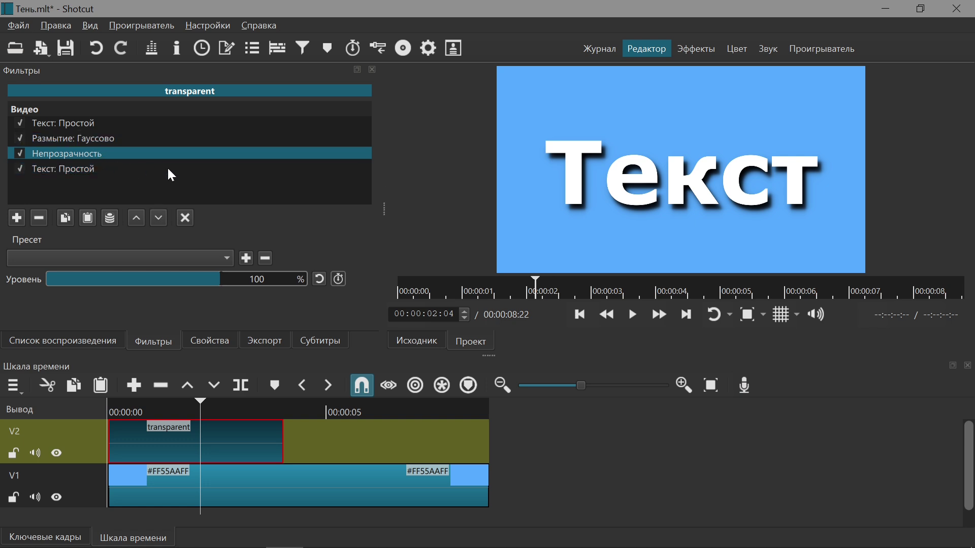
pyautogui.moveTo(211, 276); pyautogui.dragTo(149, 278)
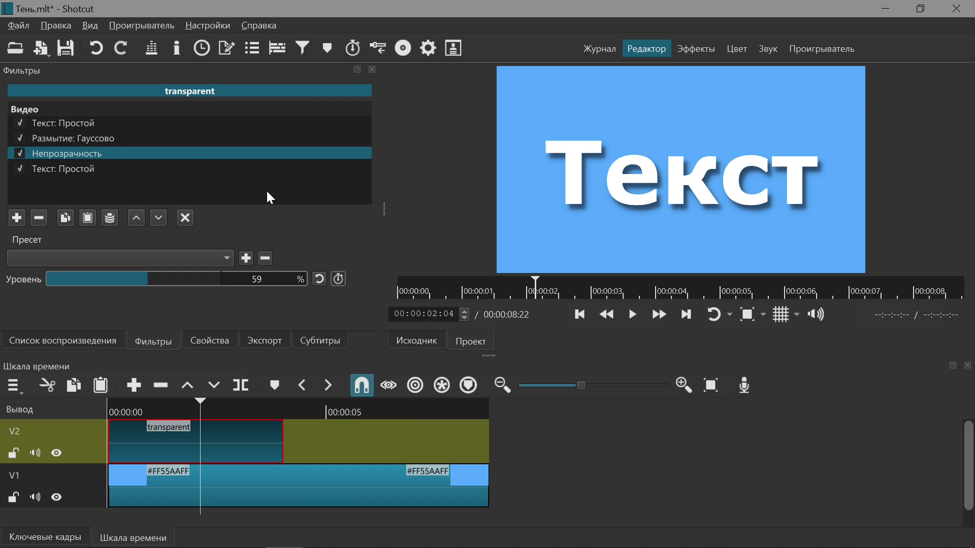
# Step: Add a Size, Position & Rotate filter, shift the text to position 28, -4 and rotate it counterclockwise so it slants upward
pyautogui.click(16, 217)
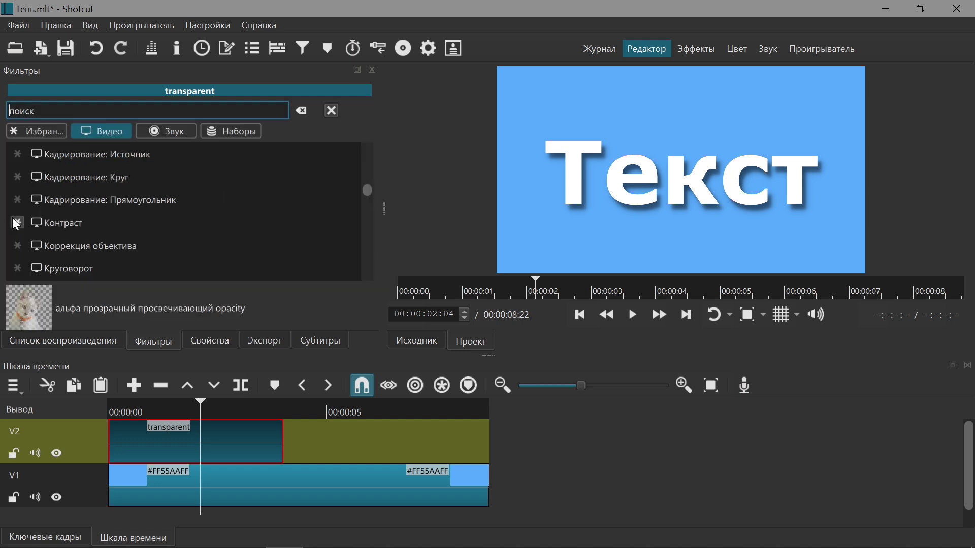
pyautogui.click(32, 127)
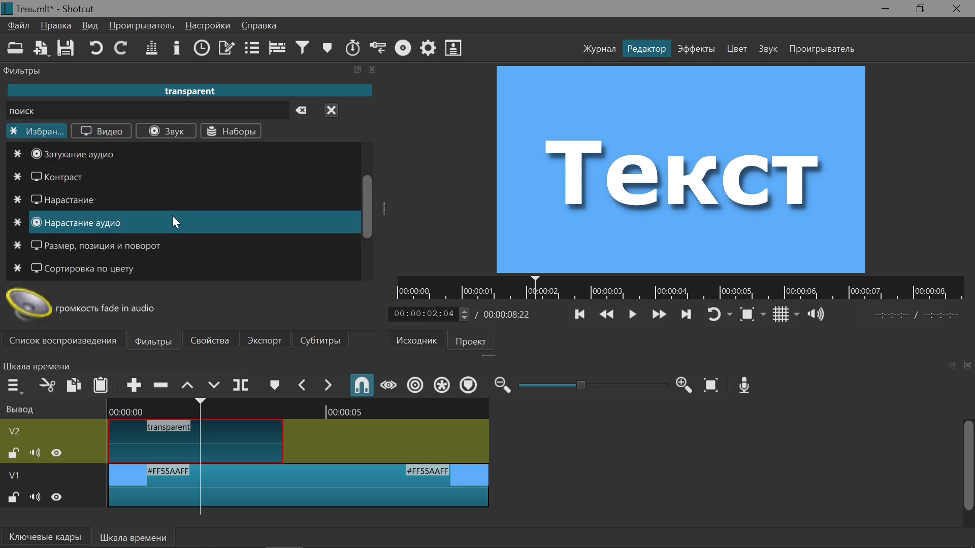
pyautogui.click(65, 254)
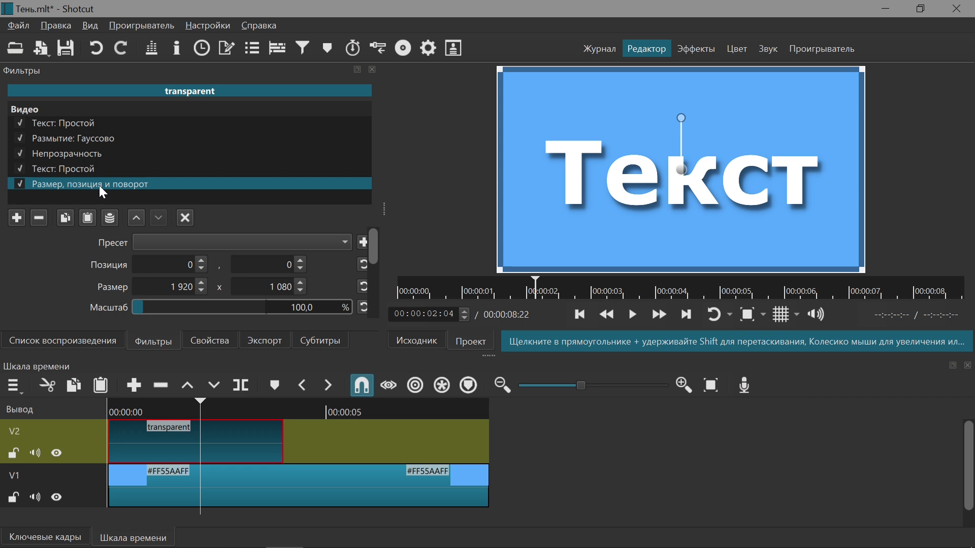
pyautogui.moveTo(681, 159)
pyautogui.mouseDown()
pyautogui.moveTo(629, 140)
pyautogui.moveTo(742, 159)
pyautogui.moveTo(686, 160)
pyautogui.mouseUp()
pyautogui.moveTo(688, 118); pyautogui.dragTo(645, 126)
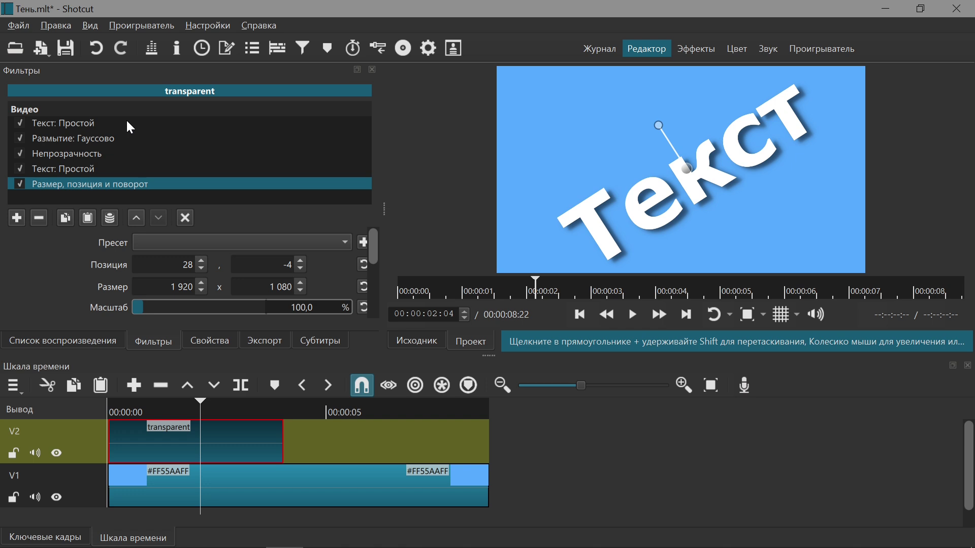
# Step: Save the clip's filters as a filter set named "текст"
pyautogui.click(114, 221)
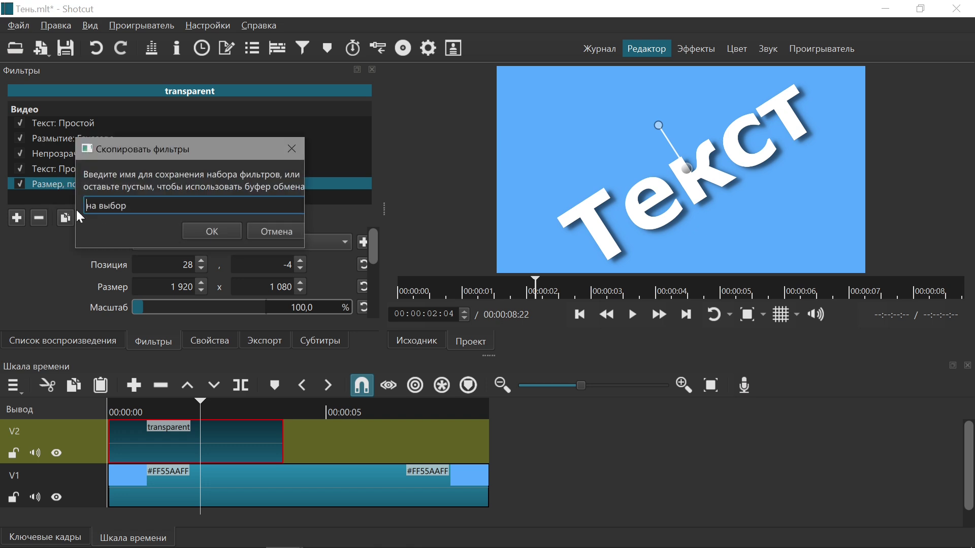
pyautogui.write('е')
pyautogui.press('BackSpace')
pyautogui.write('текст')
pyautogui.click(211, 231)
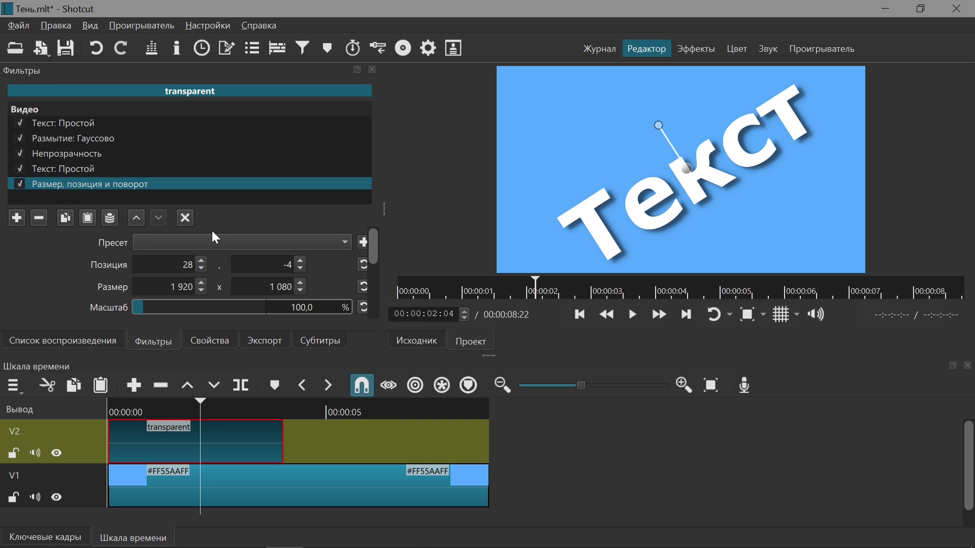
# Step: Add a transparent colour clip to track V2 at 00:00:05:20 and place the playhead within it at 00:00:07:07
pyautogui.click(355, 409)
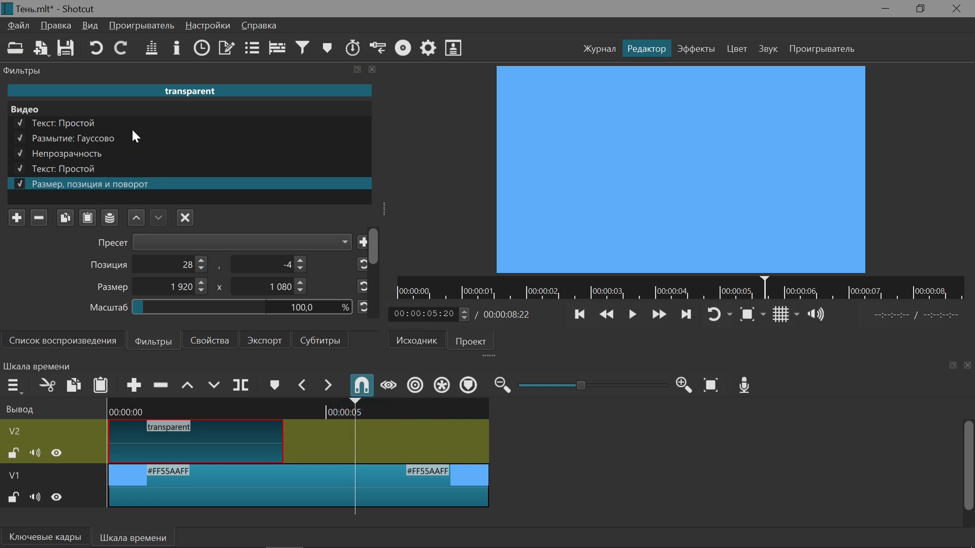
pyautogui.click(33, 51)
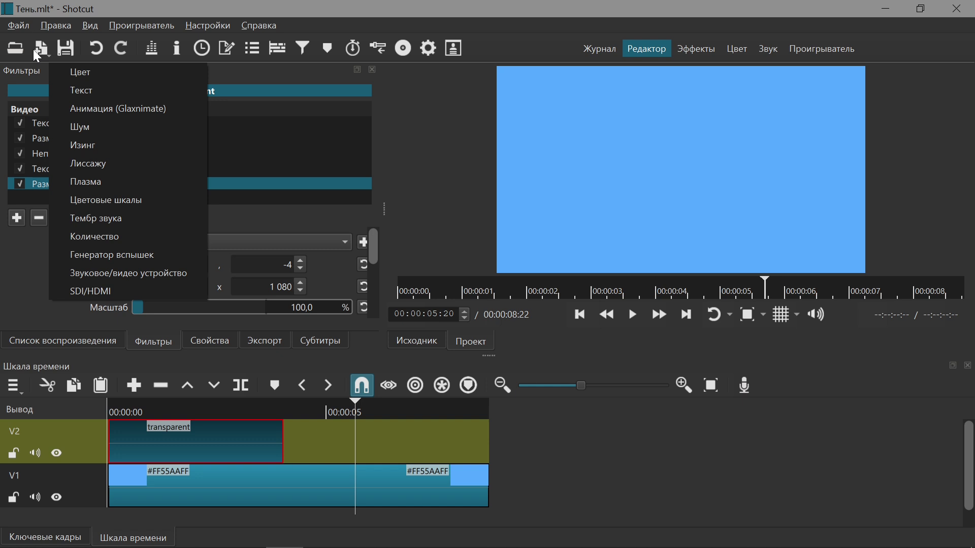
pyautogui.click(98, 72)
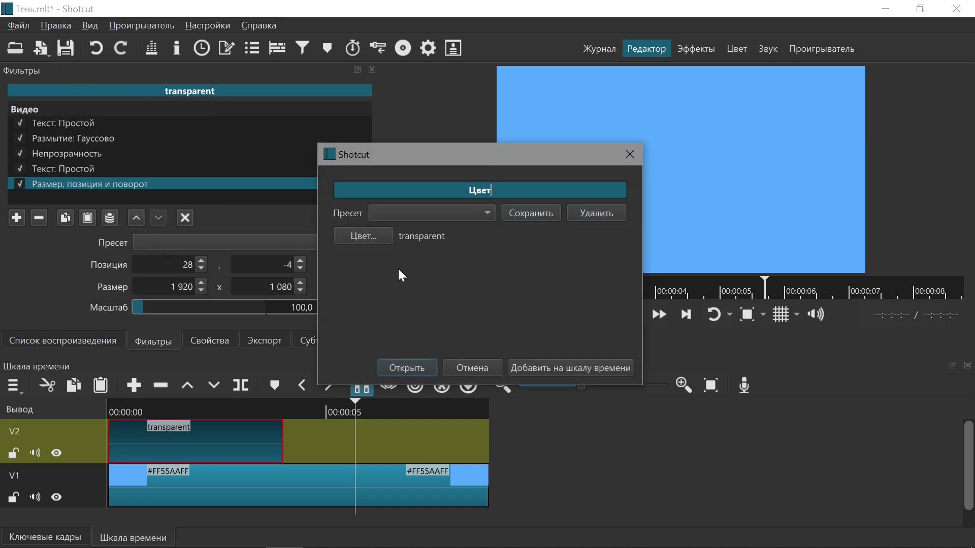
pyautogui.click(556, 369)
pyautogui.click(424, 406)
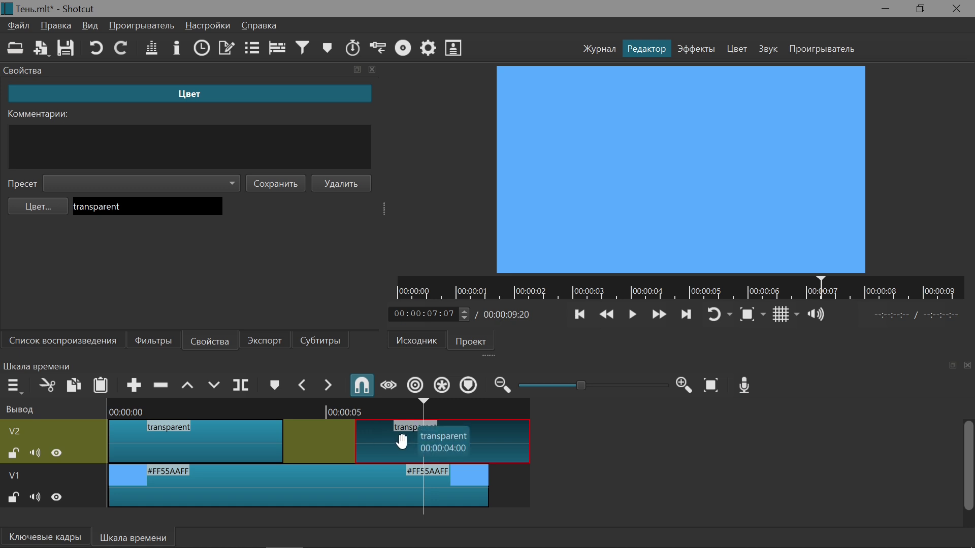
# Step: Apply the saved filter set "текст" to the new transparent clip
pyautogui.click(152, 346)
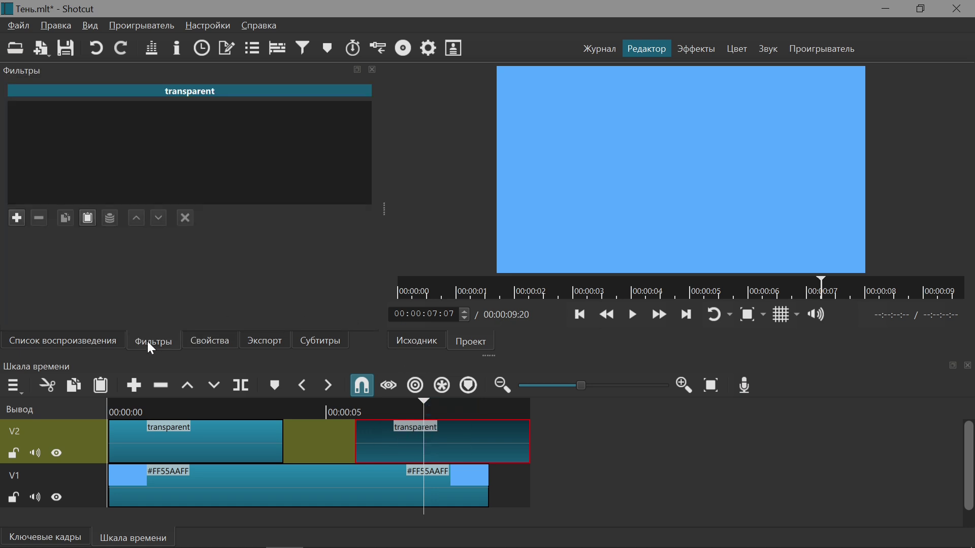
pyautogui.click(15, 218)
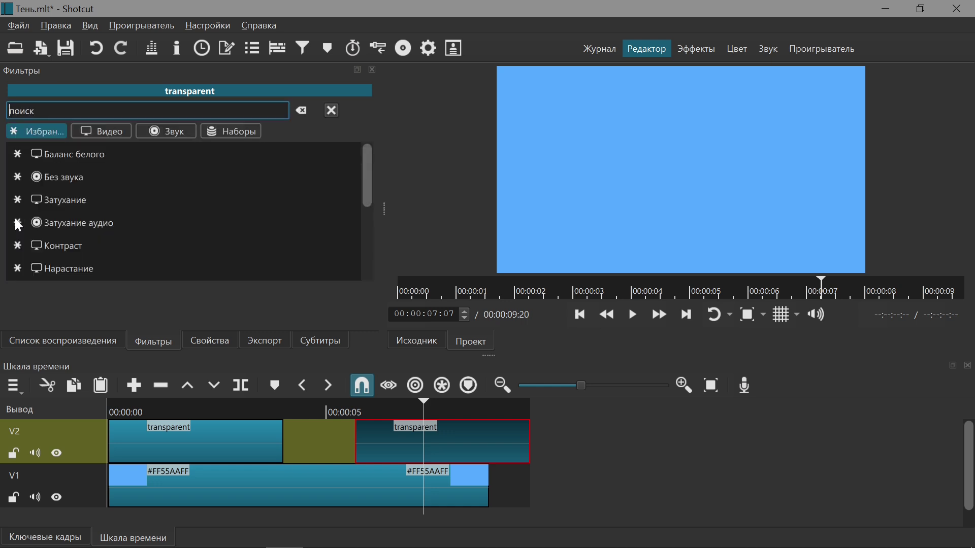
pyautogui.click(241, 131)
pyautogui.scroll(-1, 275, 217)
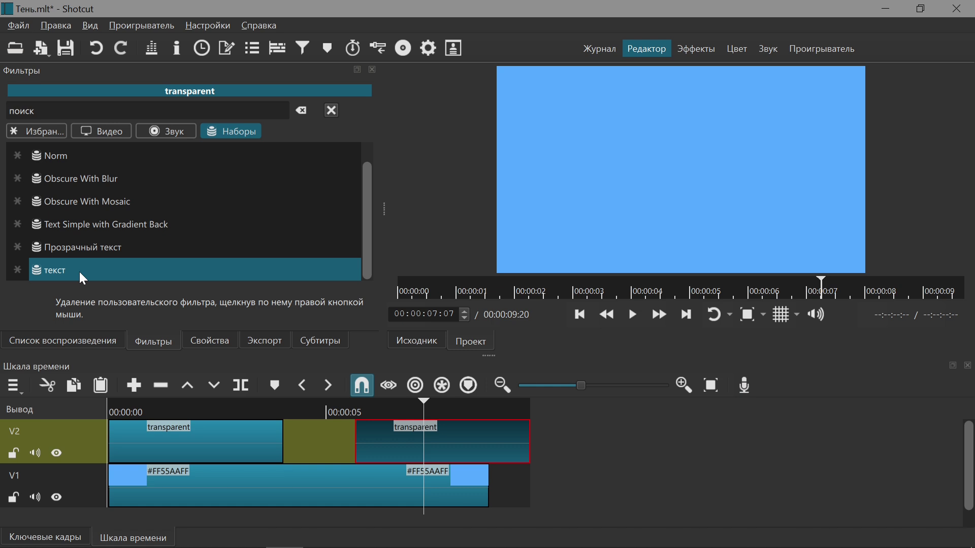
pyautogui.click(79, 272)
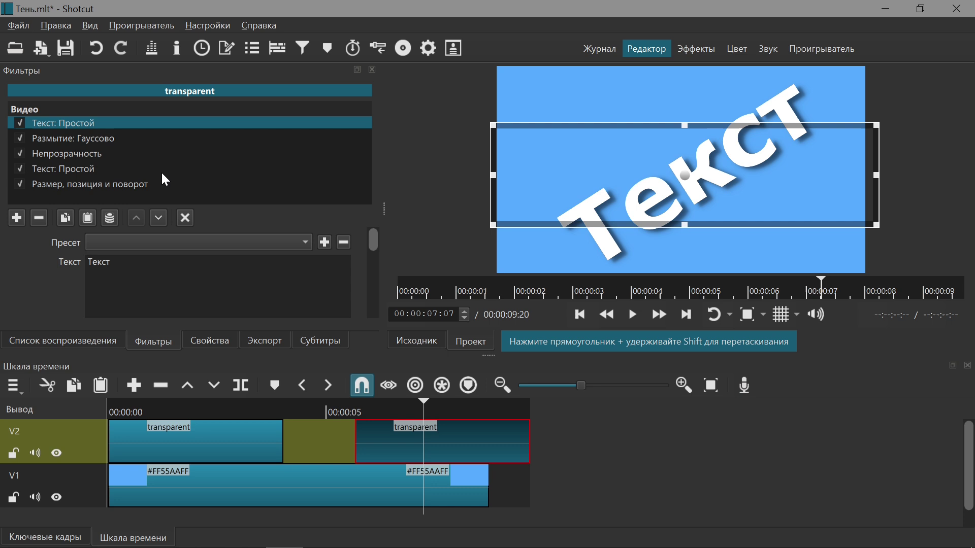
pyautogui.click(183, 213)
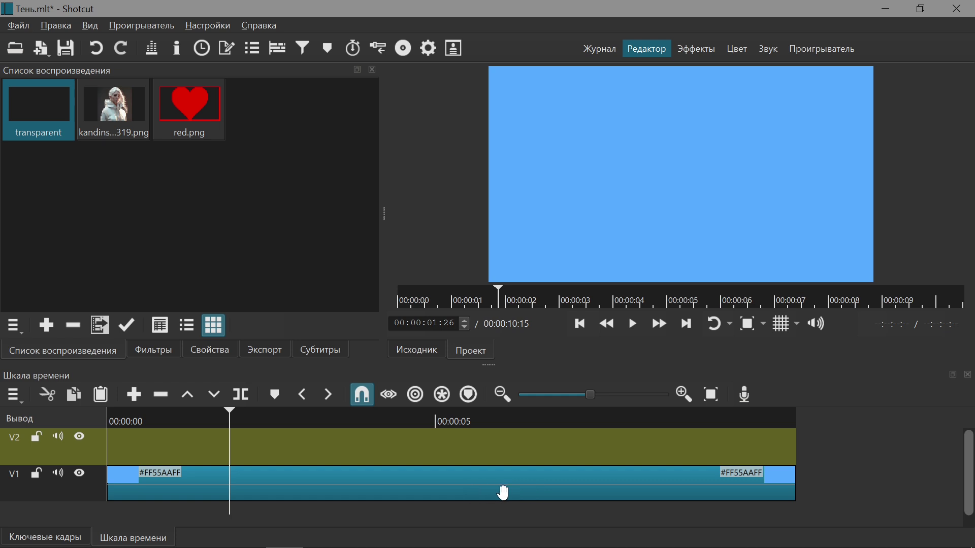
# Step: Place the transparent clip from the playlist on track V2 above the blue clip, starting about 0.9 s in, and select it
pyautogui.moveTo(42, 115); pyautogui.dragTo(170, 442)
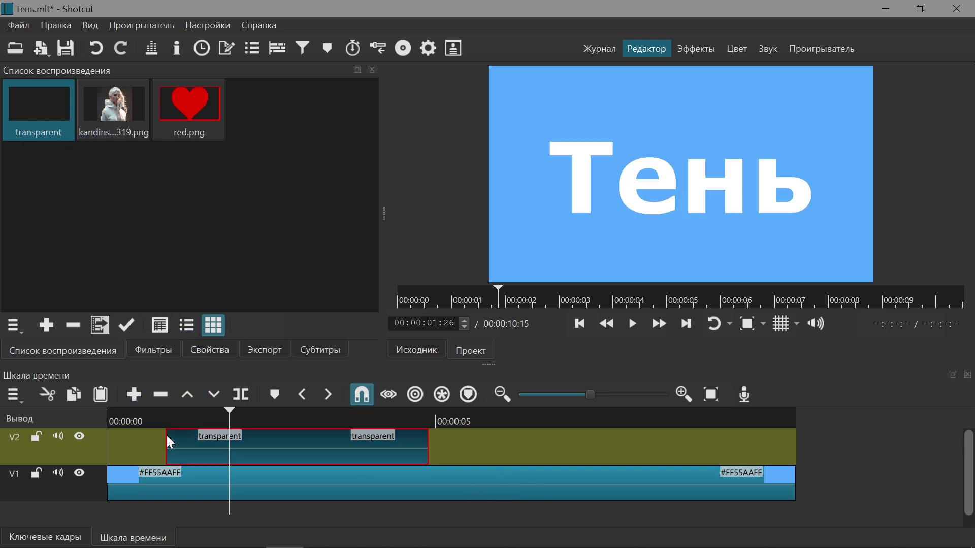
pyautogui.click(182, 438)
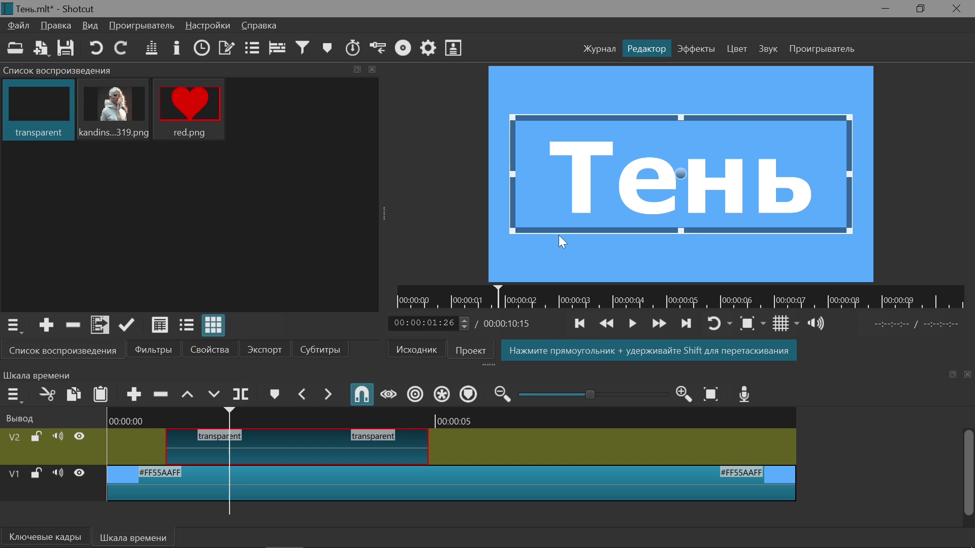
# Step: Add the Drop Shadow (Тень) video filter to the "Тень" text clip
pyautogui.click(169, 354)
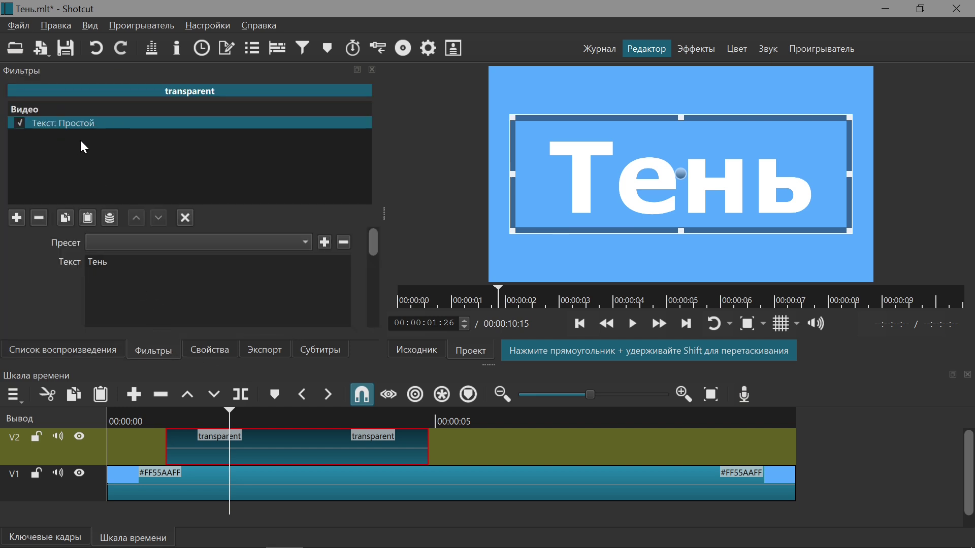
pyautogui.click(17, 218)
pyautogui.click(101, 131)
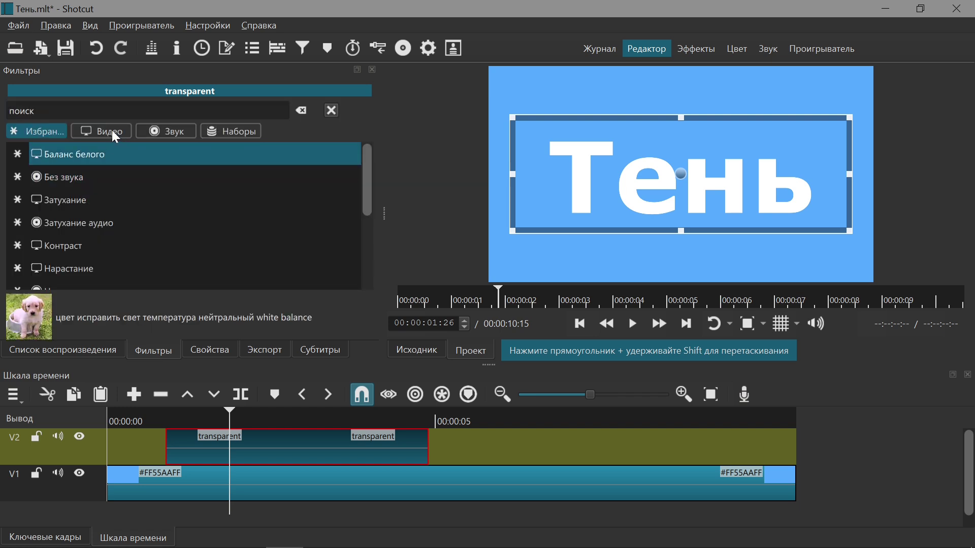
pyautogui.scroll(-3, 243, 193)
pyautogui.scroll(-3, 257, 215)
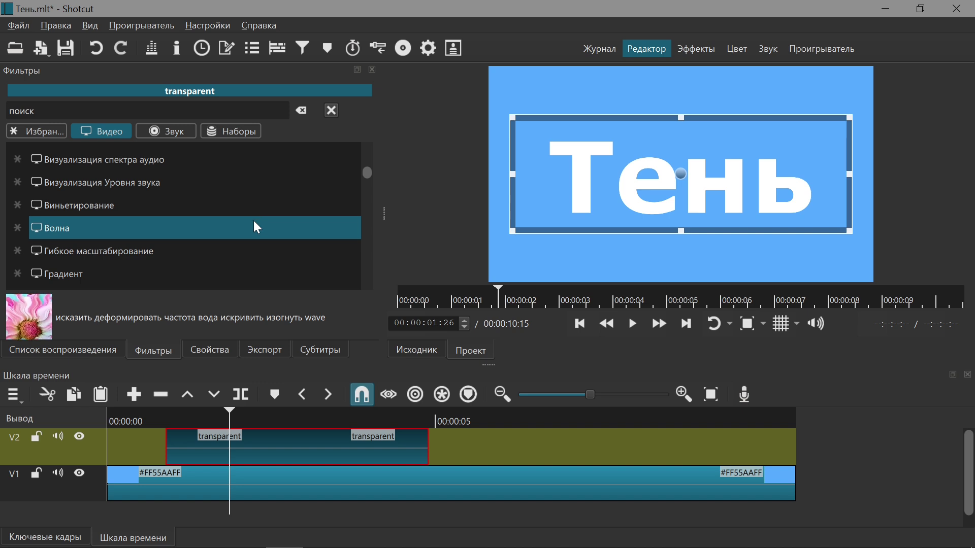
pyautogui.scroll(-3, 257, 227)
pyautogui.scroll(-9, 257, 227)
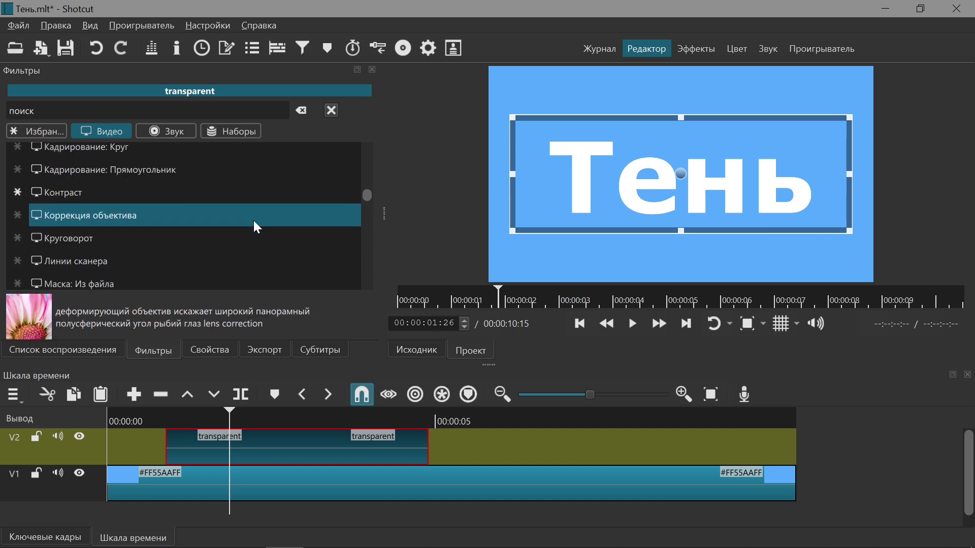
pyautogui.scroll(-8, 257, 226)
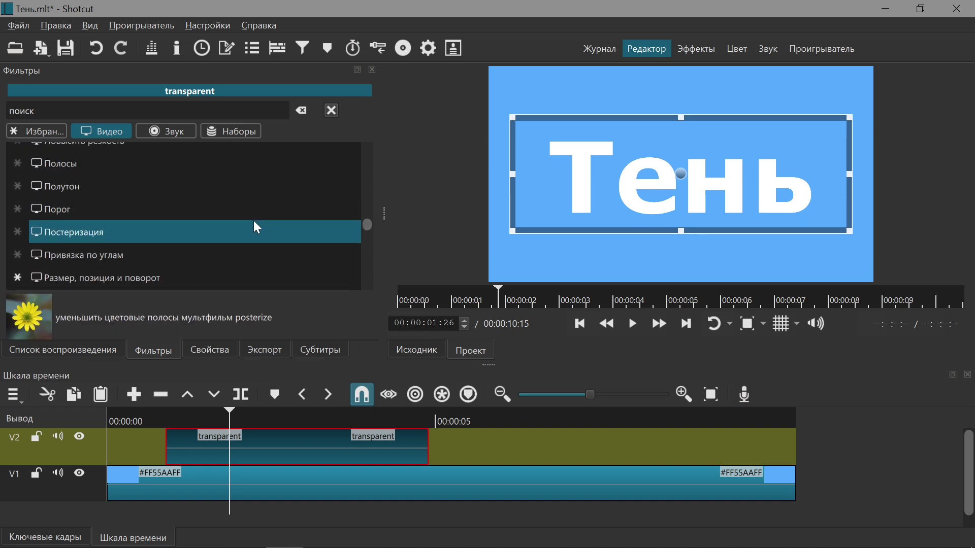
pyautogui.scroll(-4, 258, 227)
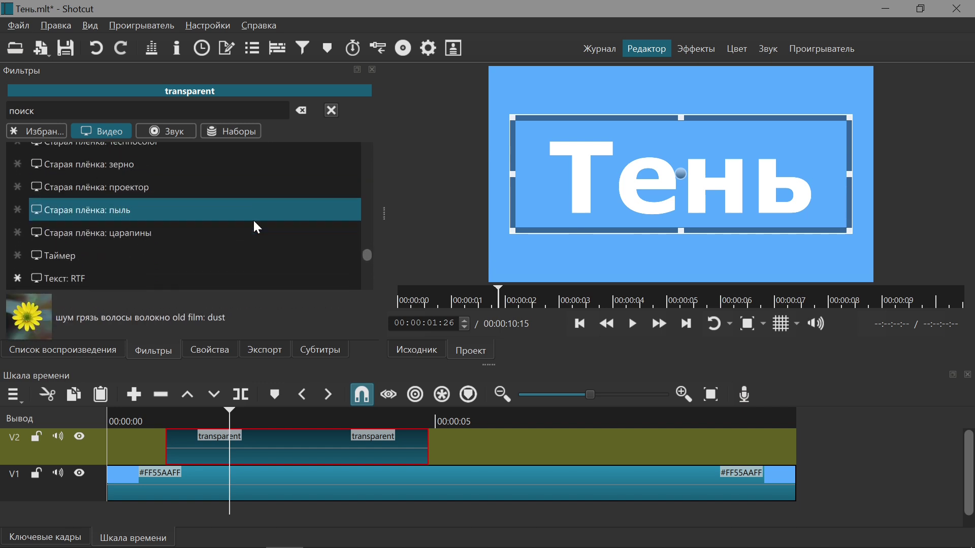
pyautogui.click(83, 219)
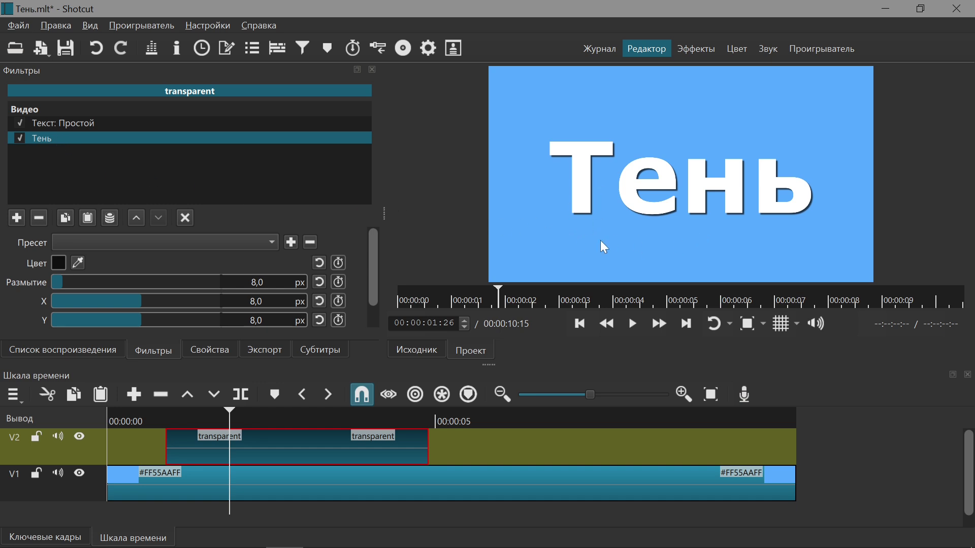
pyautogui.moveTo(376, 278); pyautogui.dragTo(378, 283)
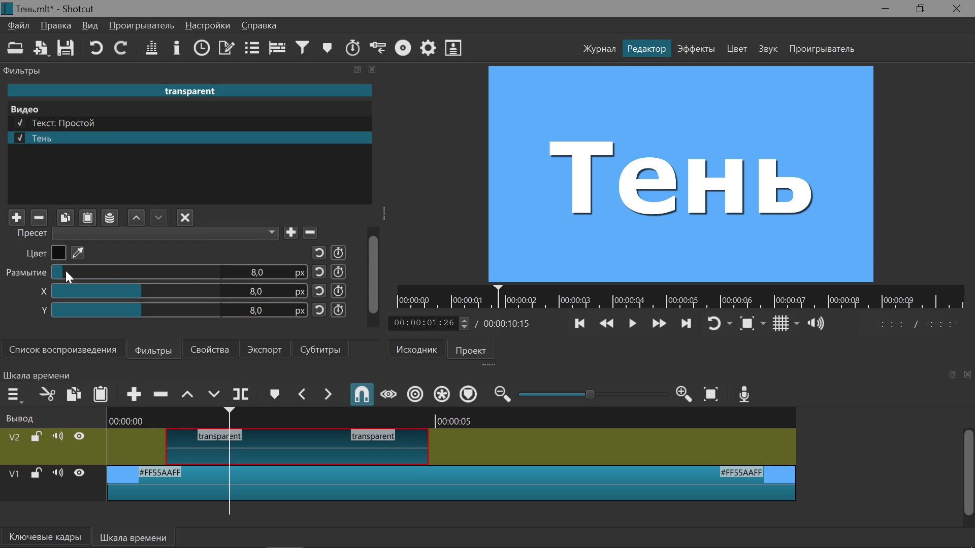
# Step: Set the text's drop shadow to 30.2 px blur, 26.2 px X offset and 24.4 px Y offset
pyautogui.moveTo(67, 272); pyautogui.dragTo(72, 273)
pyautogui.moveTo(137, 294); pyautogui.dragTo(156, 311)
pyautogui.moveTo(76, 274); pyautogui.dragTo(101, 274)
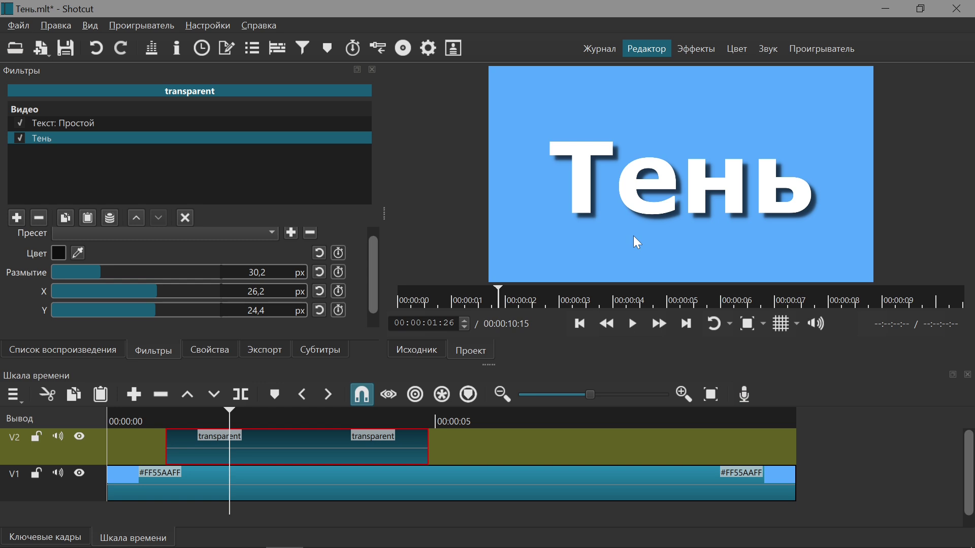
# Step: Place the portrait image on track V2 starting about 5.4 s in, trim it to 00:00:02:05, and place the playhead at 00:00:06:15
pyautogui.click(85, 353)
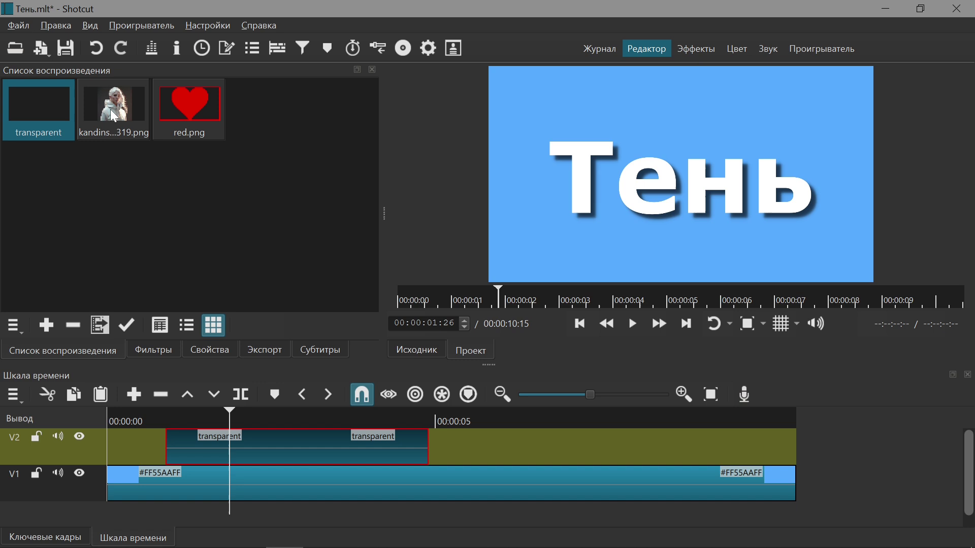
pyautogui.moveTo(113, 116); pyautogui.dragTo(462, 442)
pyautogui.moveTo(676, 451); pyautogui.dragTo(558, 449)
pyautogui.click(534, 417)
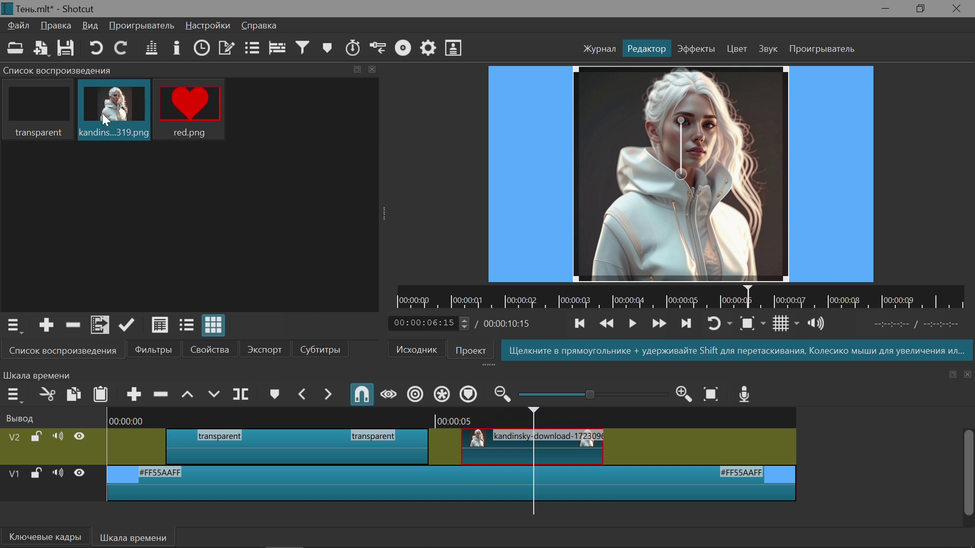
# Step: Scale the portrait image to 768 x 768 and move it to position 462, 205
pyautogui.click(155, 350)
pyautogui.moveTo(575, 70); pyautogui.dragTo(636, 129)
pyautogui.moveTo(708, 213); pyautogui.dragTo(654, 190)
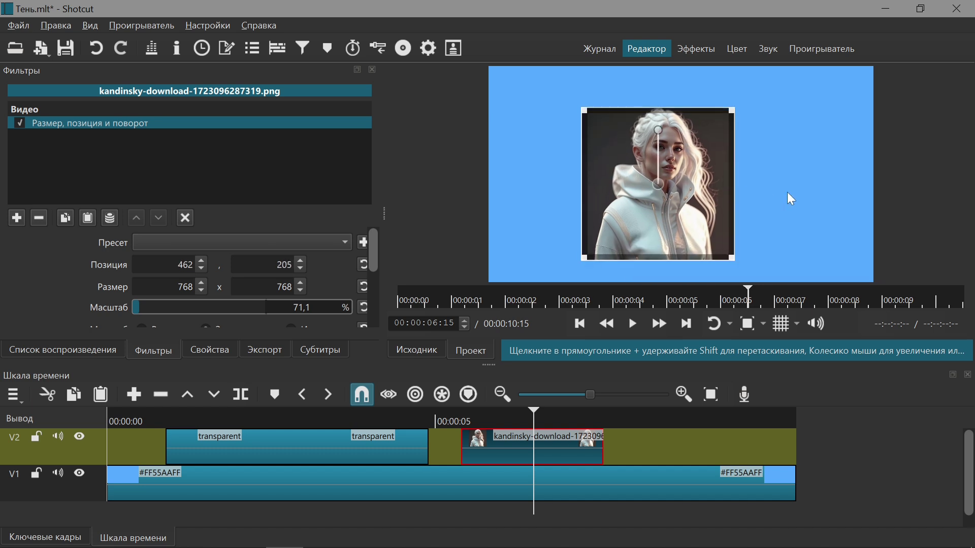
# Step: Add the favourite Drop Shadow (Тень) video filter to the portrait clip
pyautogui.click(18, 218)
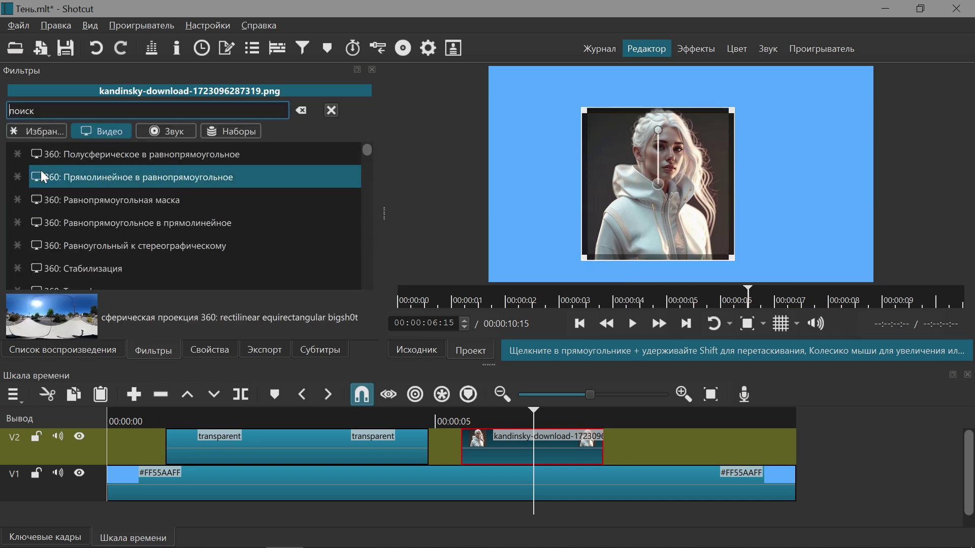
pyautogui.click(37, 131)
pyautogui.scroll(-4, 141, 234)
pyautogui.click(104, 247)
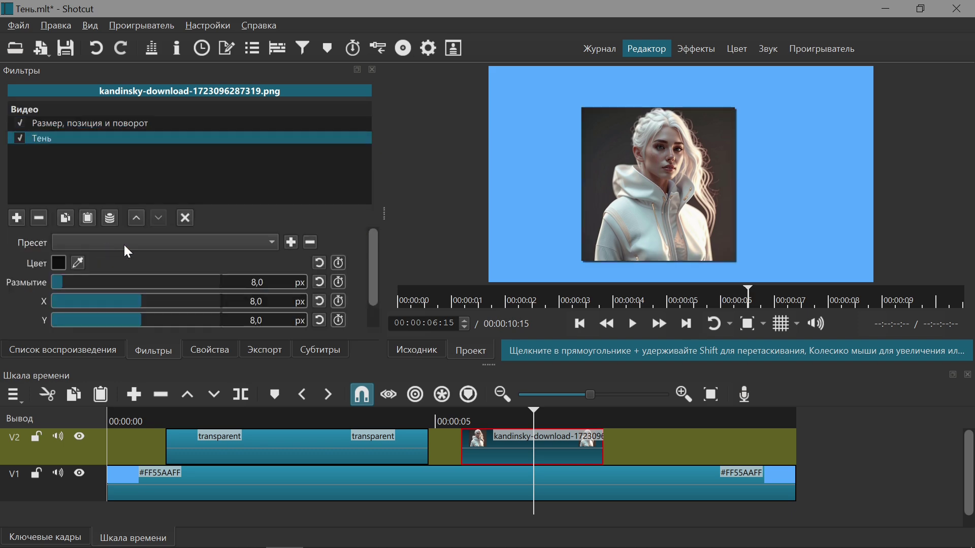
# Step: Make the portrait's shadow magenta with 22.2 px blur, 22.7 px X offset and 23.6 px Y offset
pyautogui.click(58, 263)
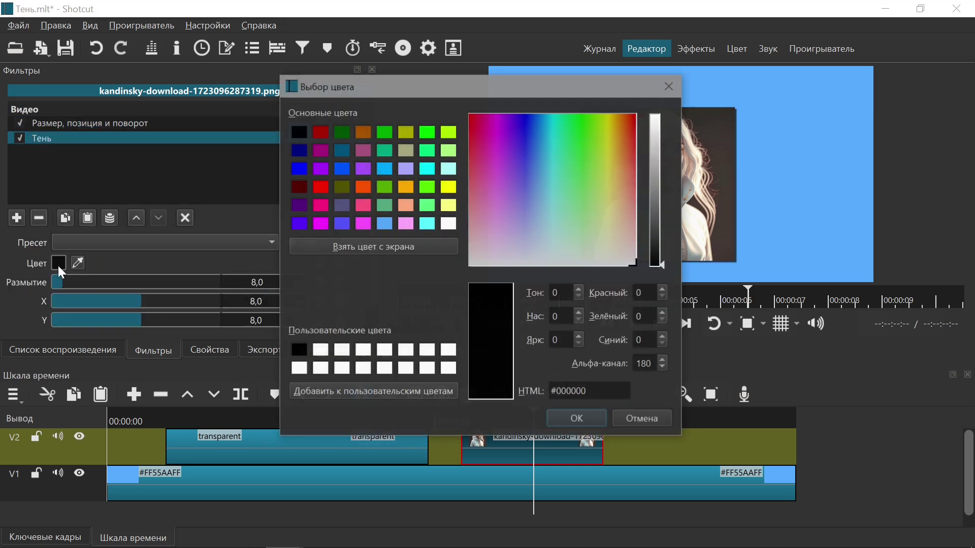
pyautogui.click(321, 224)
pyautogui.click(579, 419)
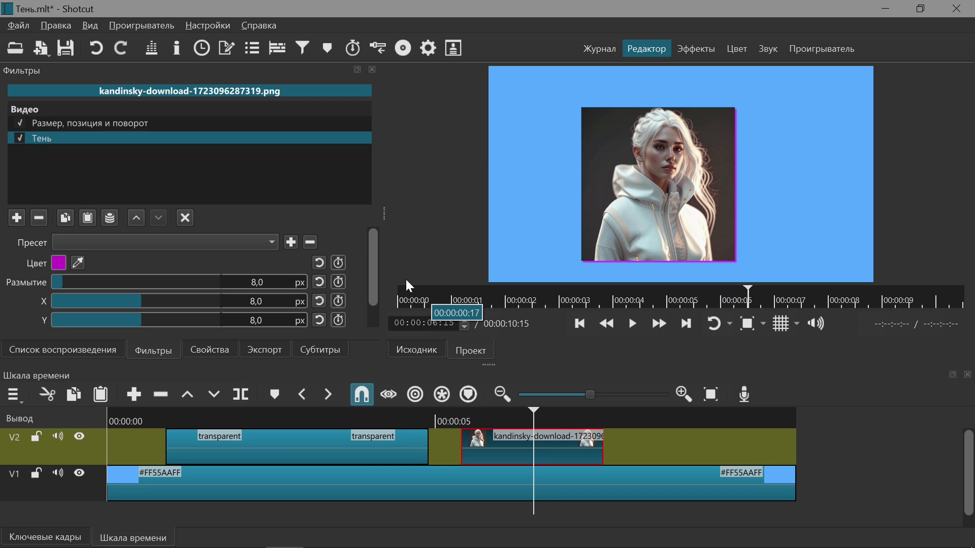
pyautogui.moveTo(71, 285); pyautogui.dragTo(92, 287)
pyautogui.moveTo(147, 304); pyautogui.dragTo(158, 326)
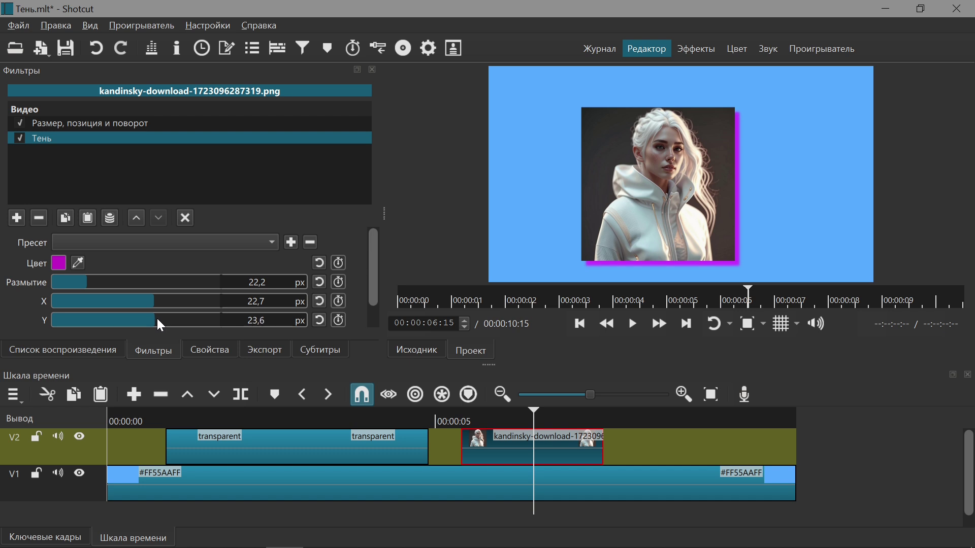
# Step: Darken the background colour clip on track V1 to #0B1722
pyautogui.click(397, 481)
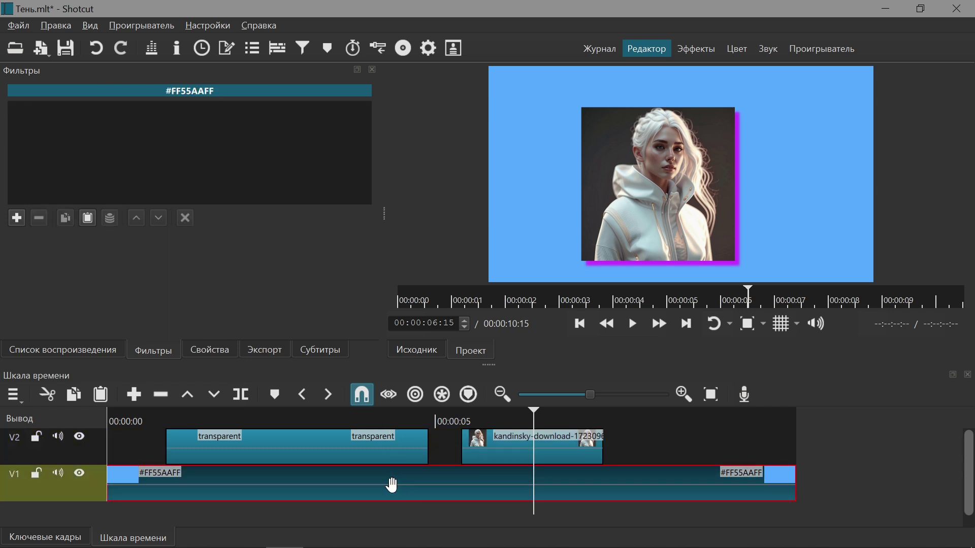
pyautogui.click(213, 352)
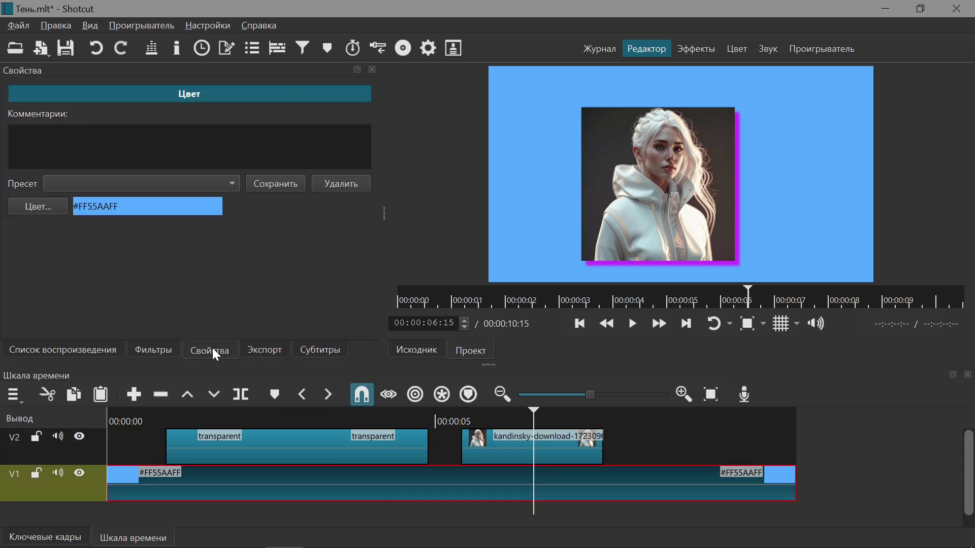
pyautogui.click(40, 209)
pyautogui.moveTo(662, 125); pyautogui.dragTo(661, 257)
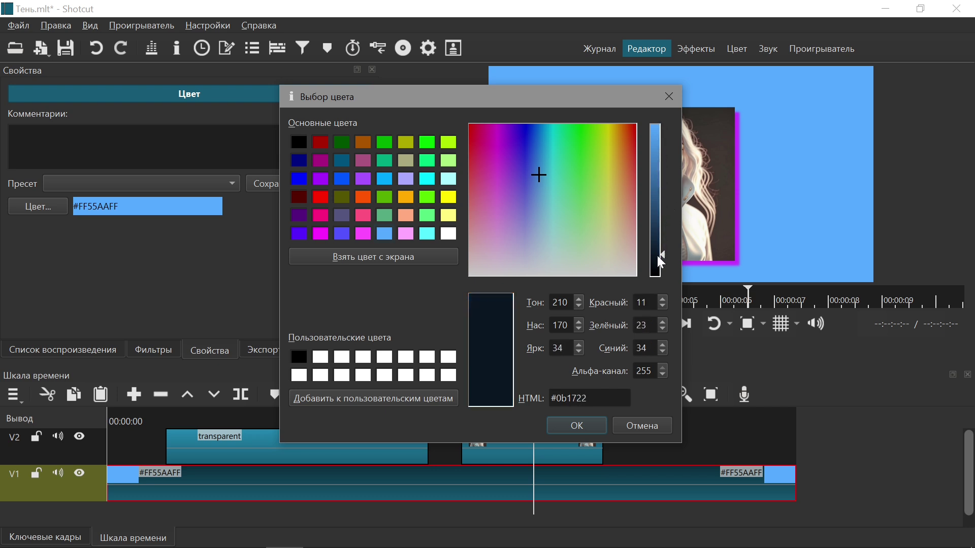
pyautogui.click(576, 425)
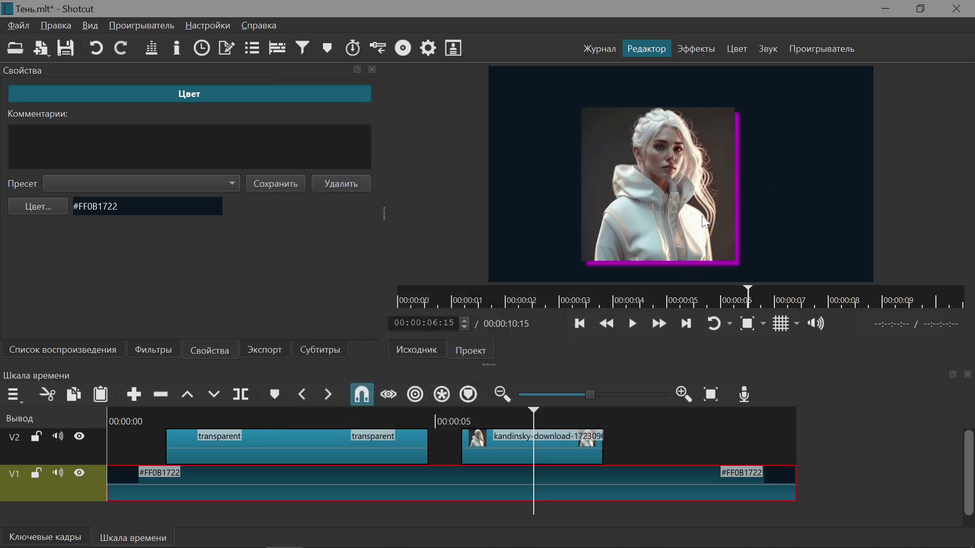
# Step: Select the portrait clip and move its image towards the upper-left part of the video frame
pyautogui.click(528, 436)
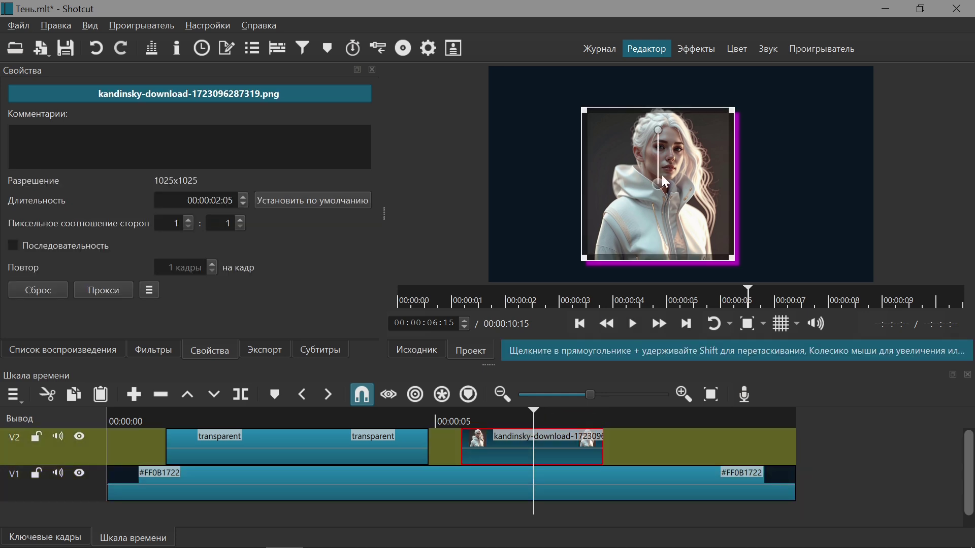
pyautogui.moveTo(657, 185); pyautogui.dragTo(599, 178)
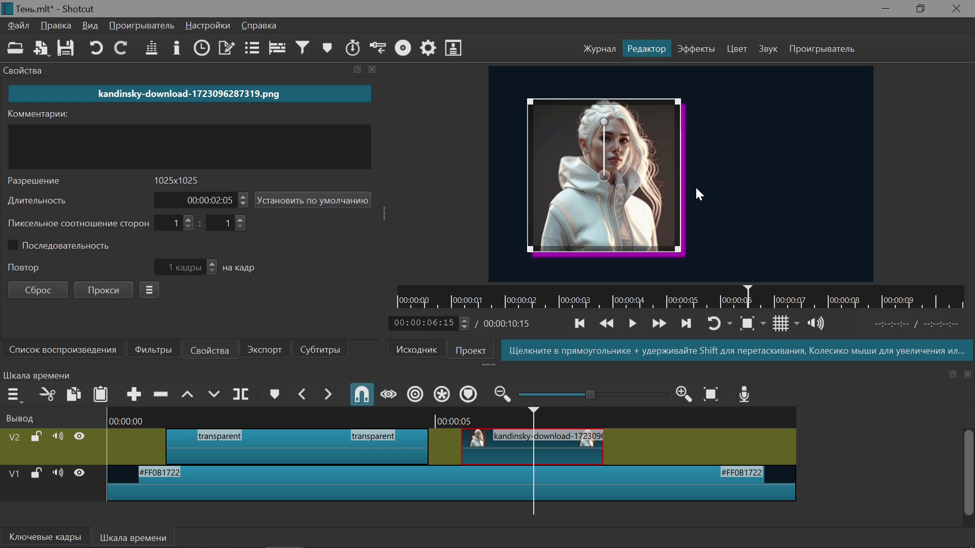
# Step: Place red.png from the playlist on track V2 starting about 8.2 s in, and place the playhead at 00:00:08:23
pyautogui.click(111, 356)
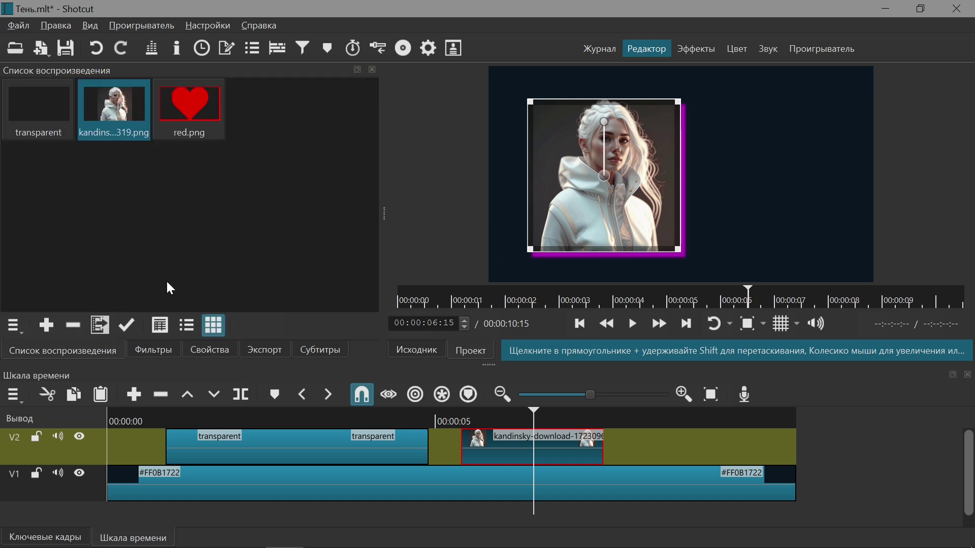
pyautogui.moveTo(189, 110); pyautogui.dragTo(647, 442)
pyautogui.click(682, 421)
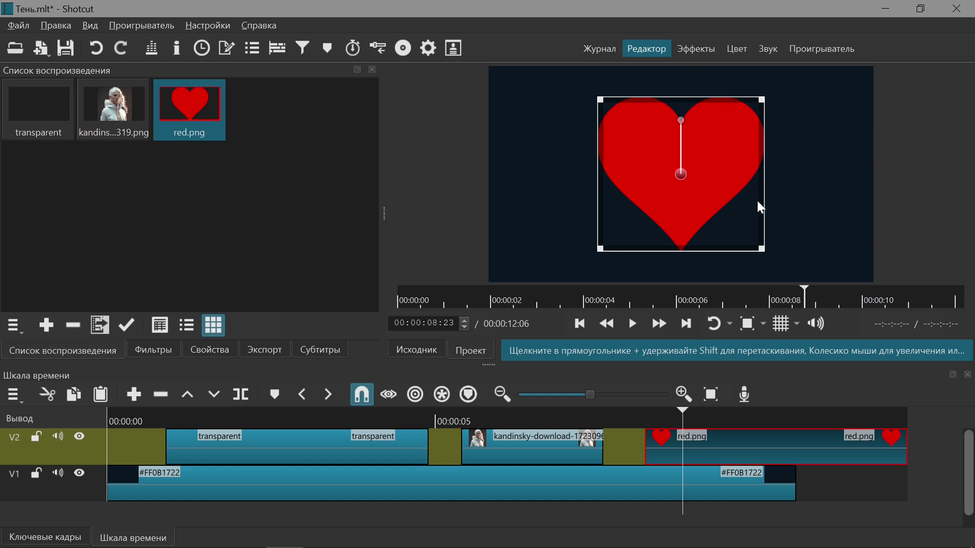
# Step: Lighten the background colour clip on track V1 to #4491D4
pyautogui.click(611, 479)
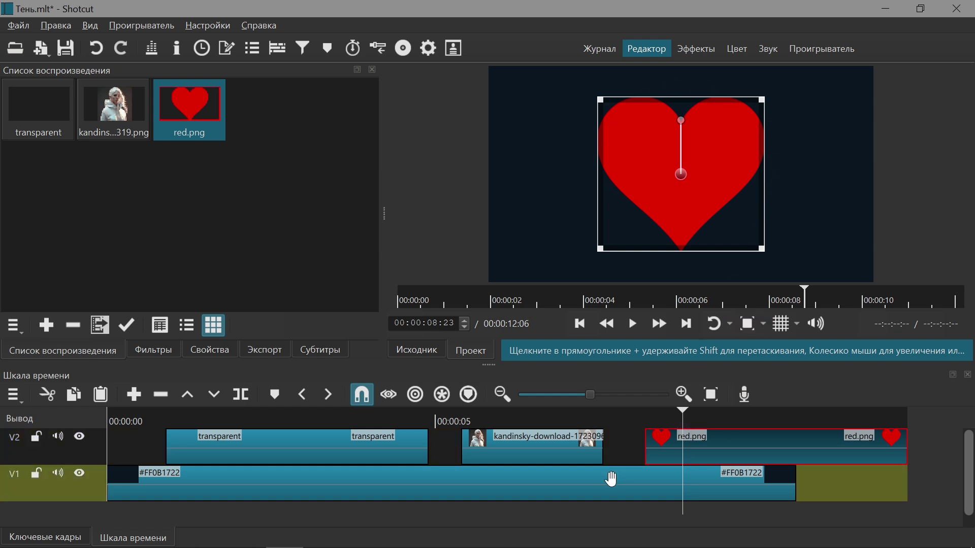
pyautogui.click(214, 351)
pyautogui.click(38, 206)
pyautogui.moveTo(662, 259); pyautogui.dragTo(658, 155)
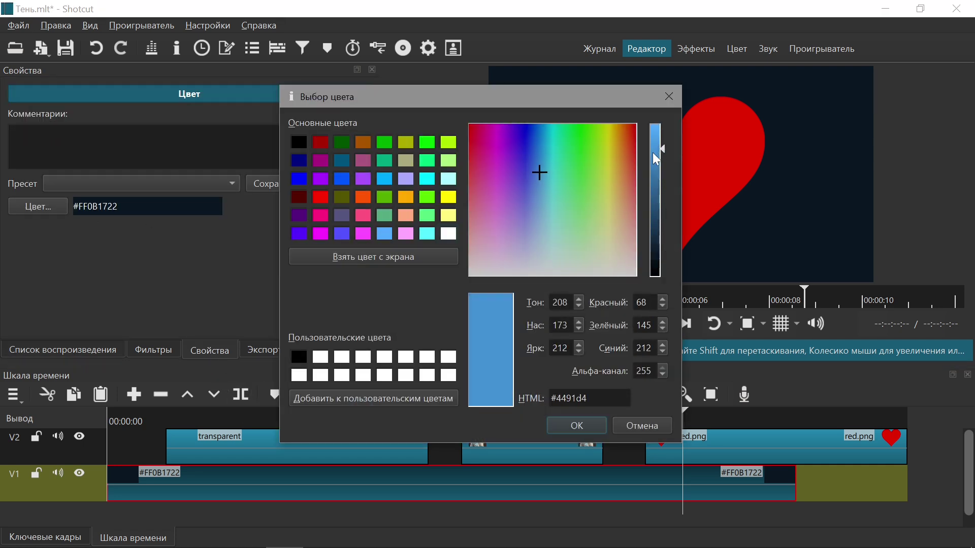
pyautogui.click(584, 426)
# Step: Add a Drop Shadow (Тень) filter to the red.png clip with 28.4 px blur, 22.7 px X and 24.4 px Y offsets
pyautogui.click(735, 442)
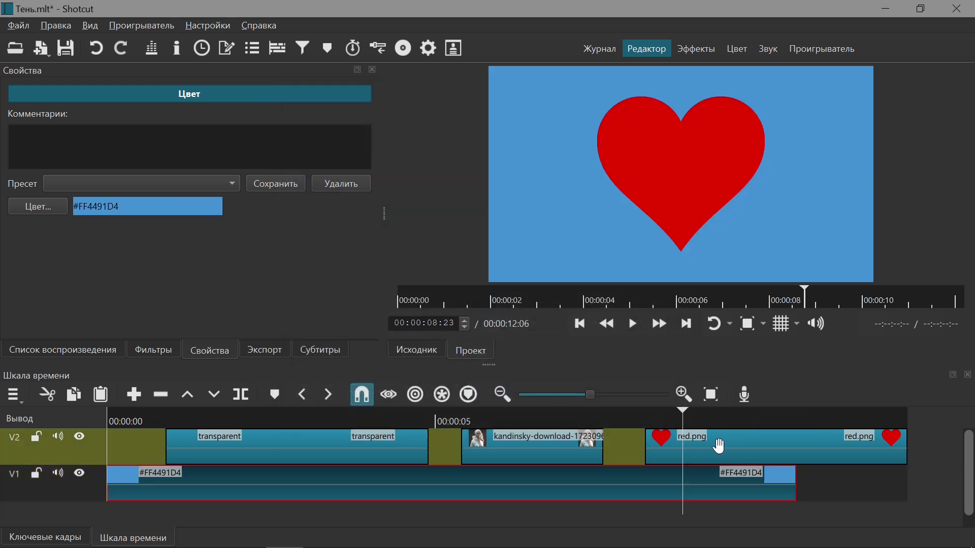
pyautogui.click(153, 350)
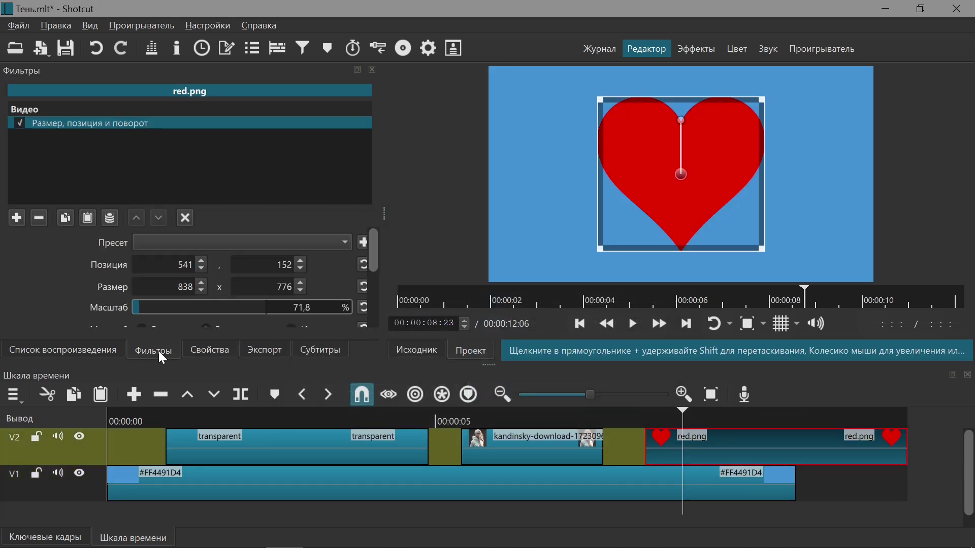
pyautogui.click(21, 224)
pyautogui.scroll(-3, 56, 244)
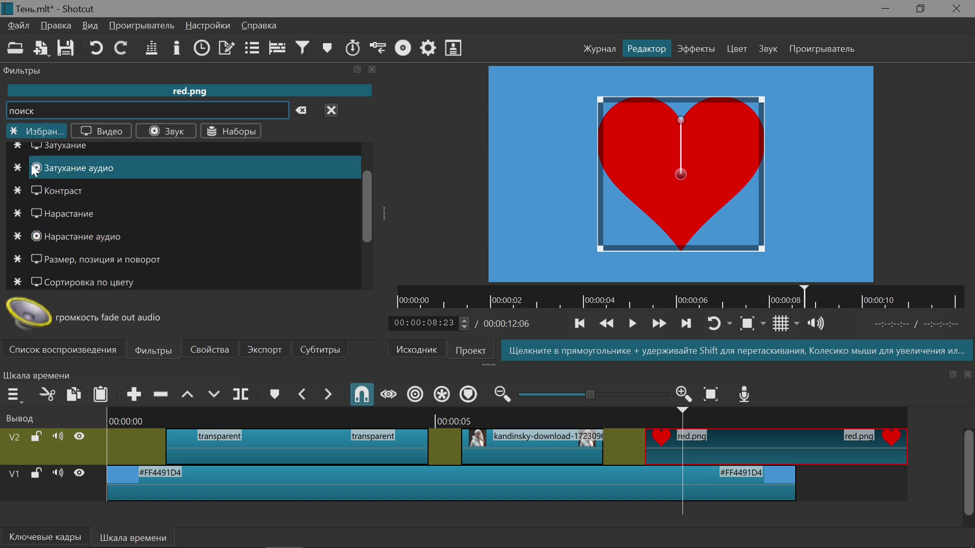
pyautogui.click(67, 236)
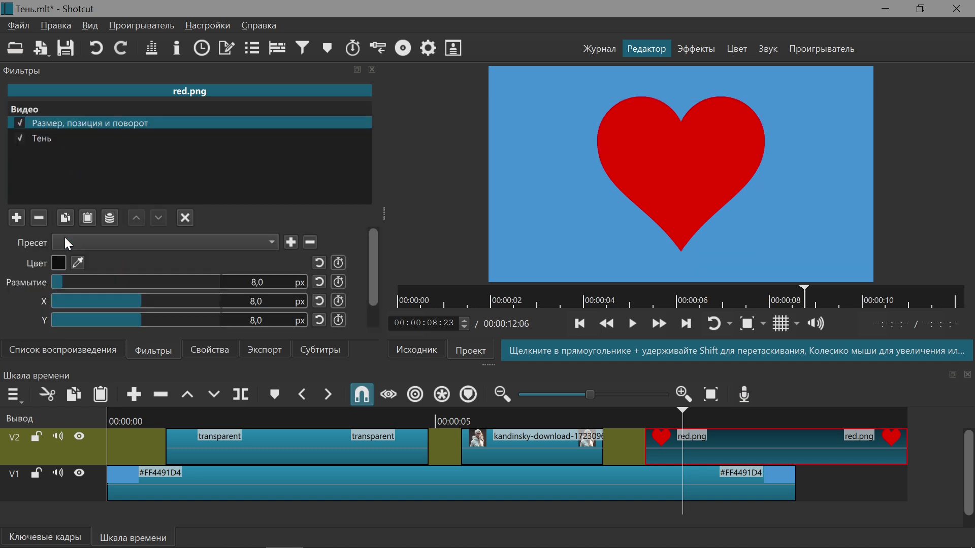
pyautogui.moveTo(77, 284); pyautogui.dragTo(159, 326)
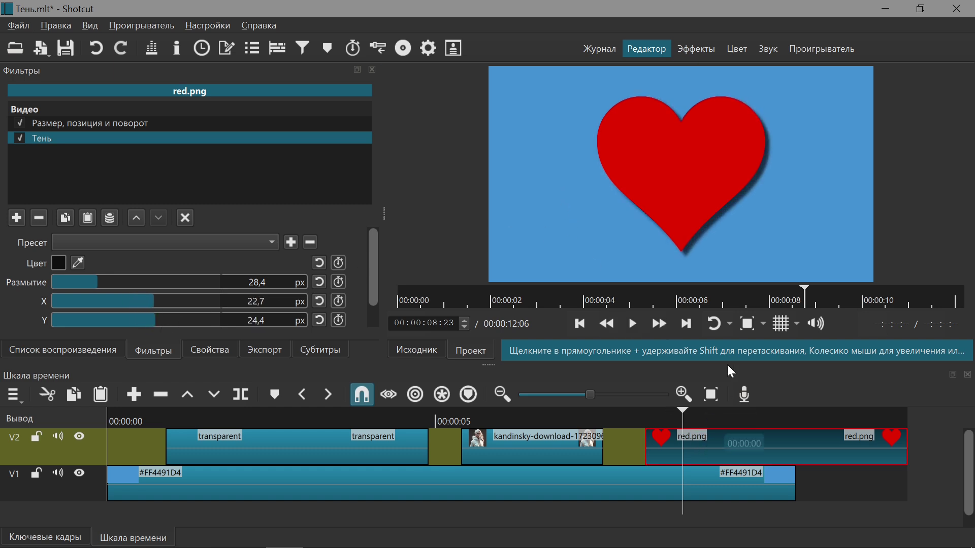
pyautogui.click(108, 124)
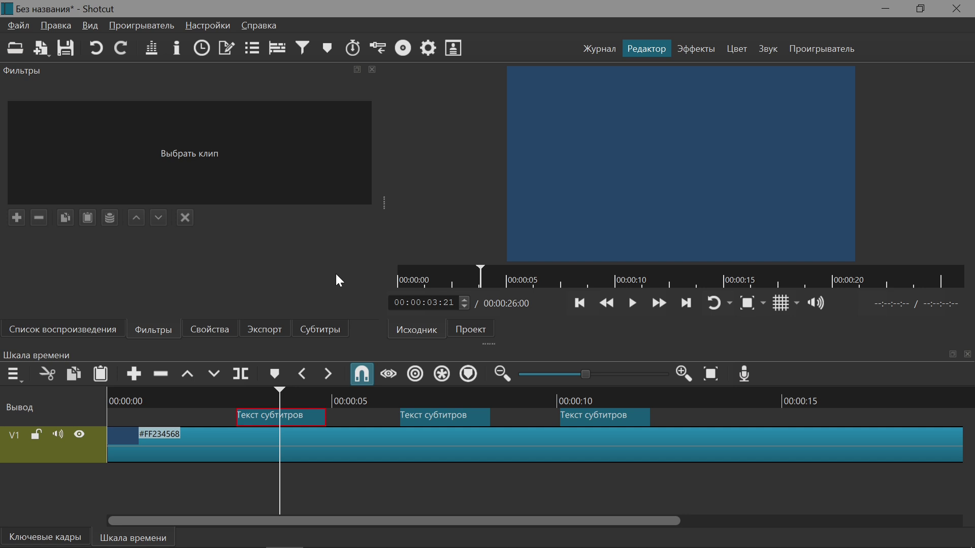
# Step: Generate text clips on the timeline from the items of subtitle track 1 (rus)
pyautogui.click(326, 336)
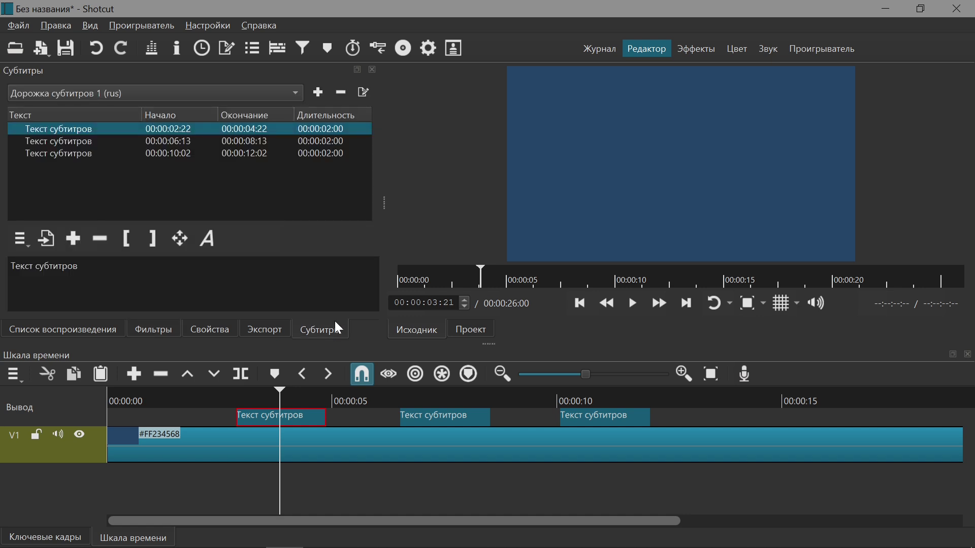
pyautogui.click(20, 239)
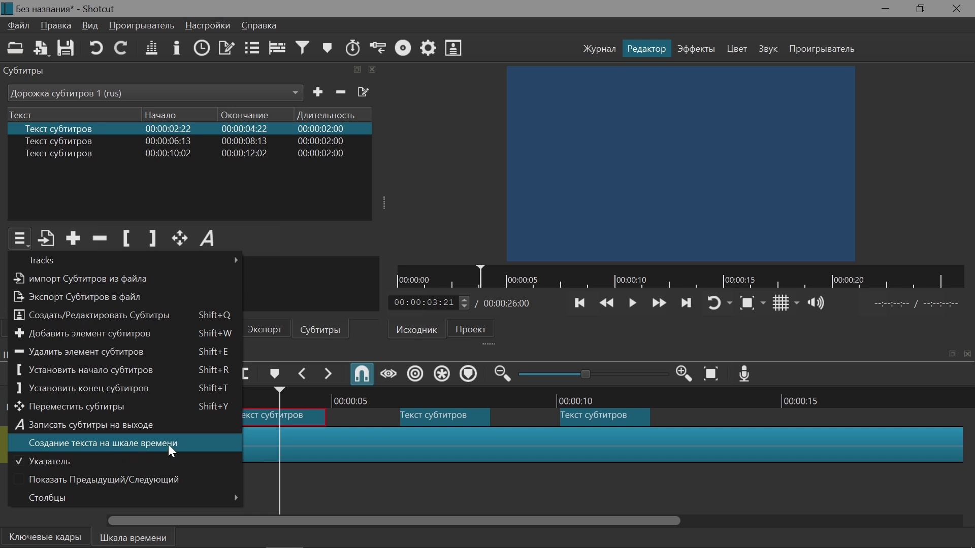
pyautogui.click(378, 345)
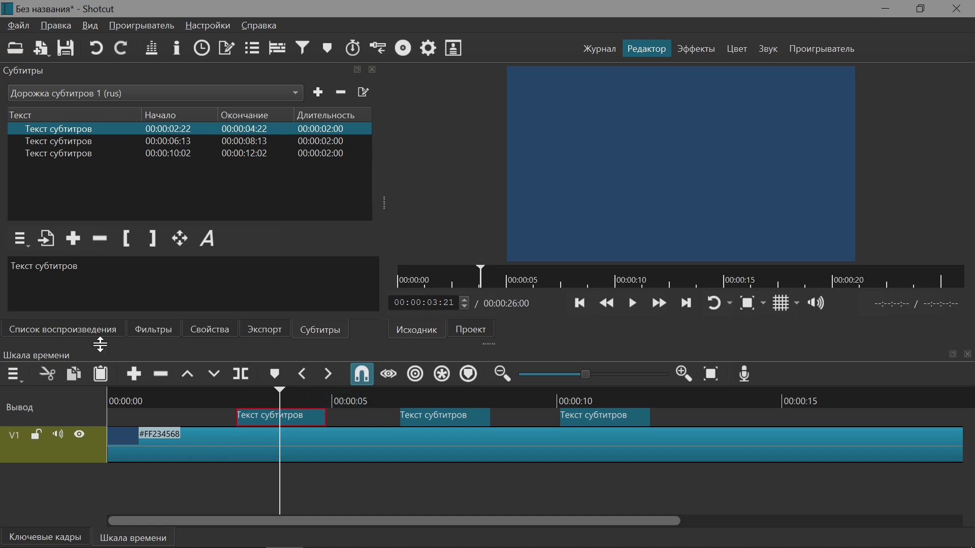
pyautogui.click(19, 238)
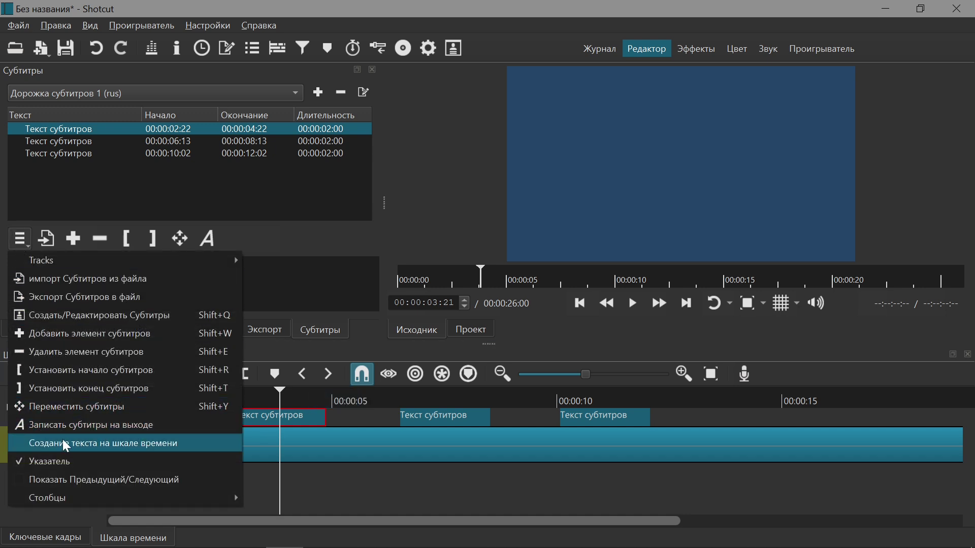
pyautogui.click(30, 443)
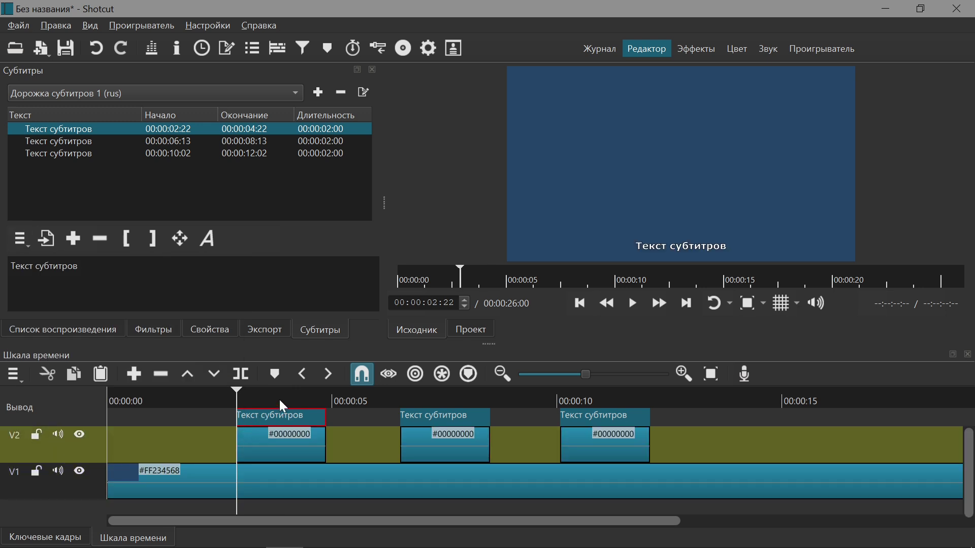
# Step: Select the second generated subtitle text clip with the playhead at 00:00:07:05 and set its font colour to yellow
pyautogui.click(430, 448)
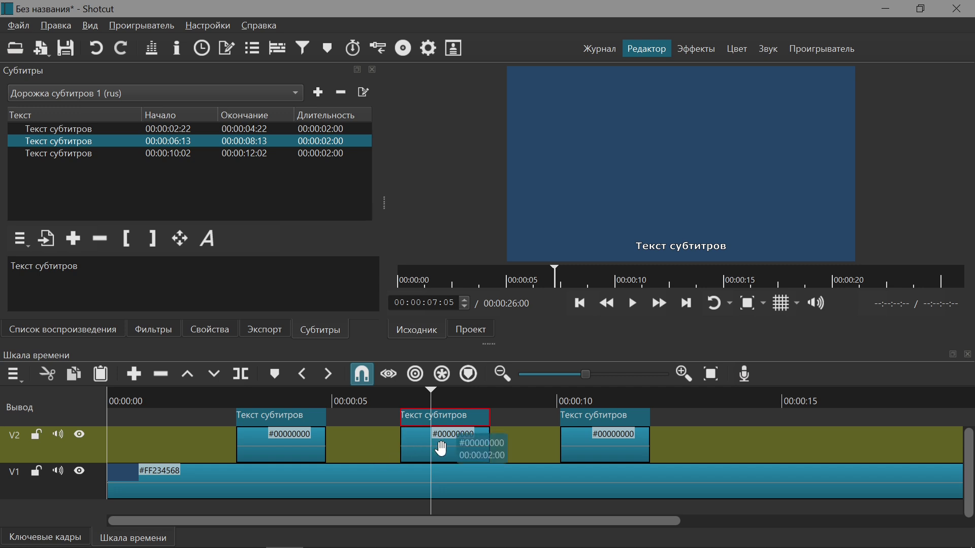
pyautogui.moveTo(405, 449); pyautogui.dragTo(504, 461)
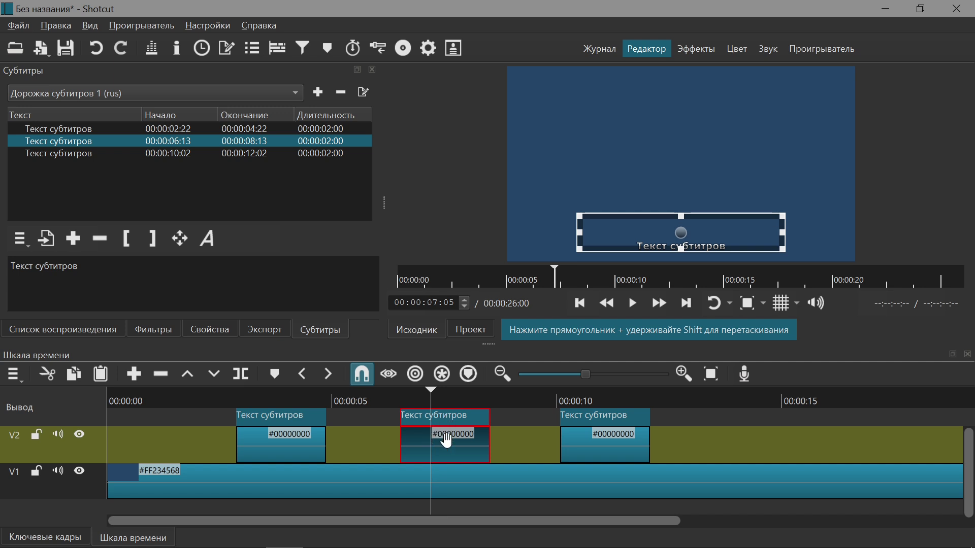
pyautogui.click(161, 333)
pyautogui.scroll(-3, 374, 251)
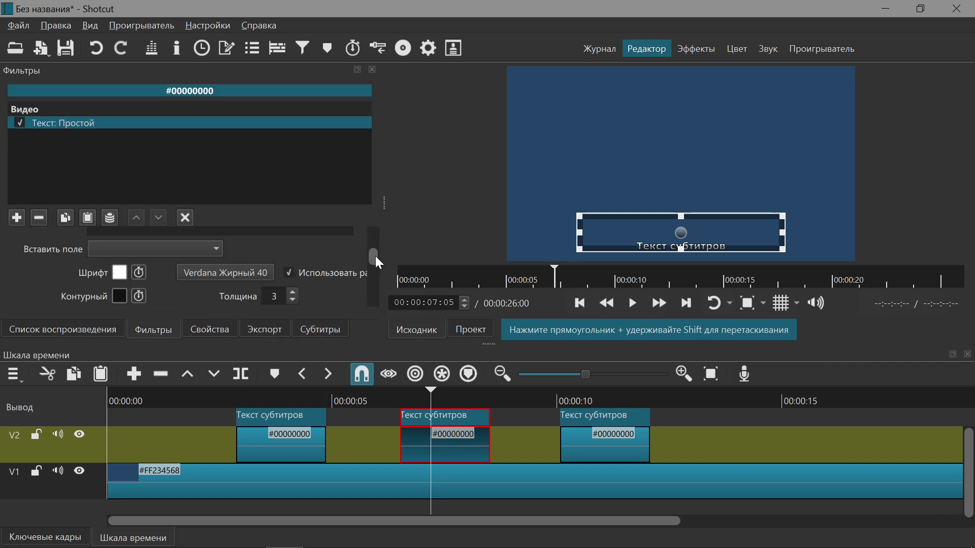
pyautogui.click(120, 273)
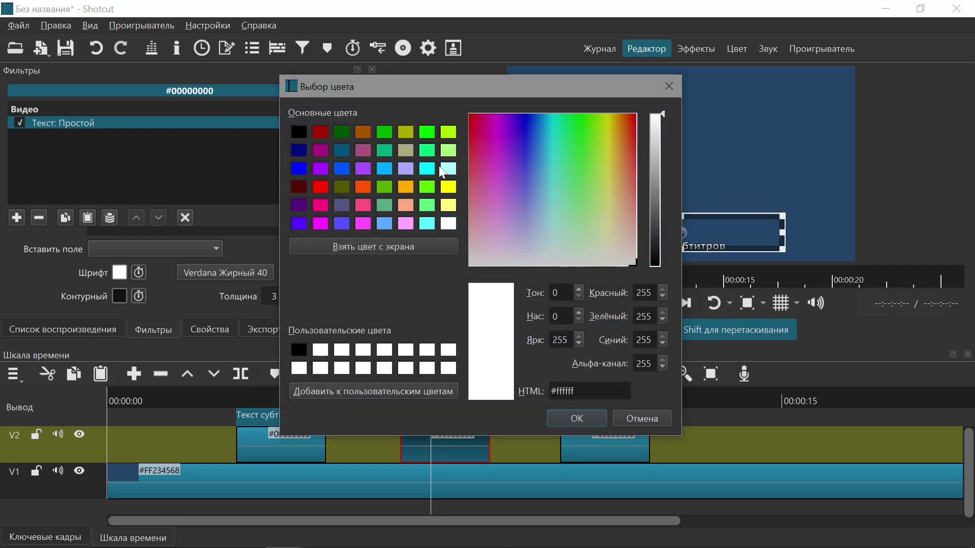
pyautogui.click(447, 188)
pyautogui.click(577, 419)
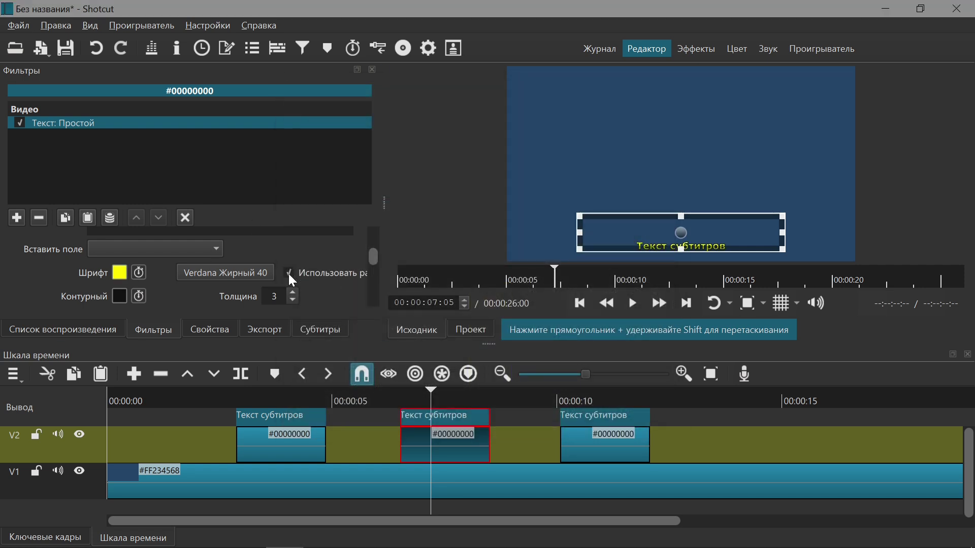
# Step: Turn off the font size option, move the yellow text to the frame's upper-right area, and place the playhead at 00:00:07:10
pyautogui.moveTo(676, 237); pyautogui.dragTo(707, 129)
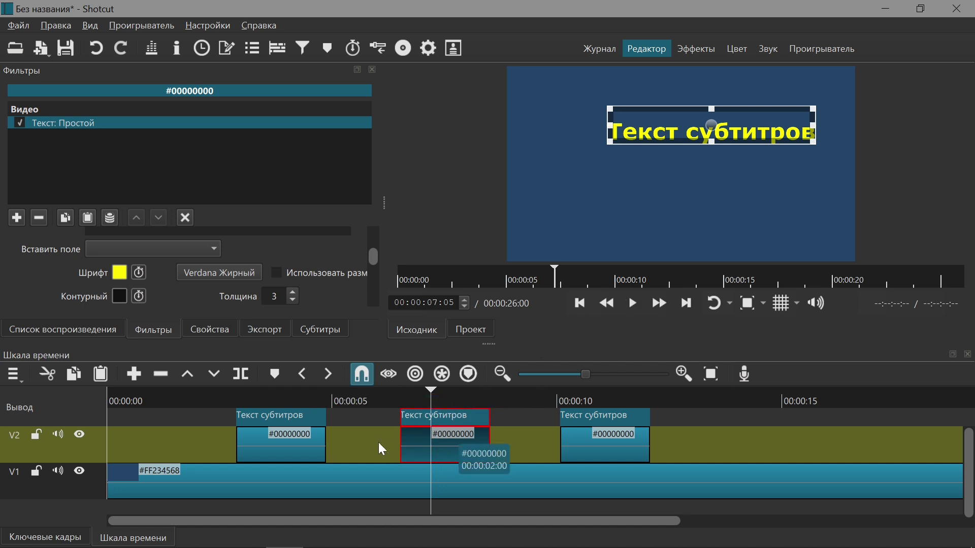
pyautogui.click(282, 400)
pyautogui.click(444, 401)
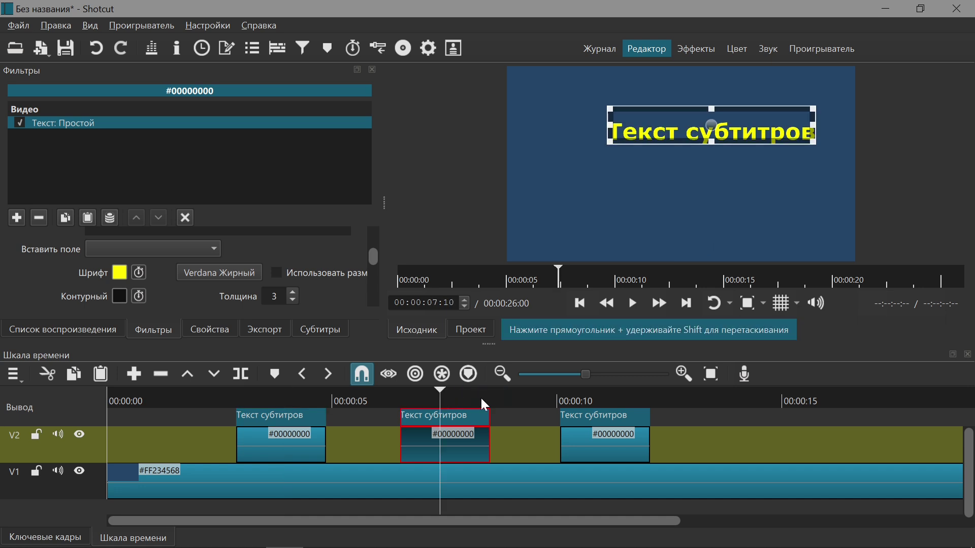